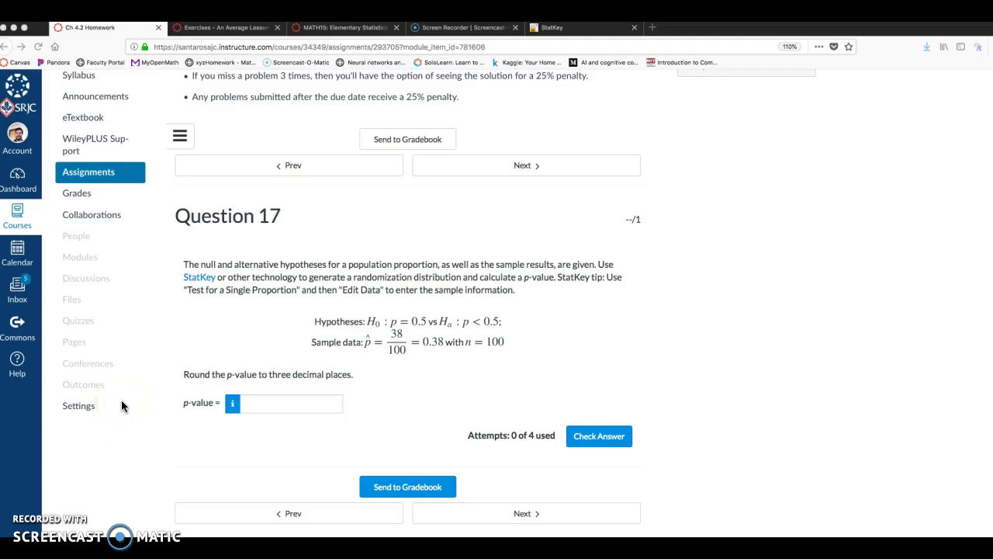
Open StatKey's Test for Single Proportion page, which still holds the default 16/25 sample
{"action": "scroll", "coordinate": [210, 285], "scroll_direction": "up", "scroll_amount": 2}
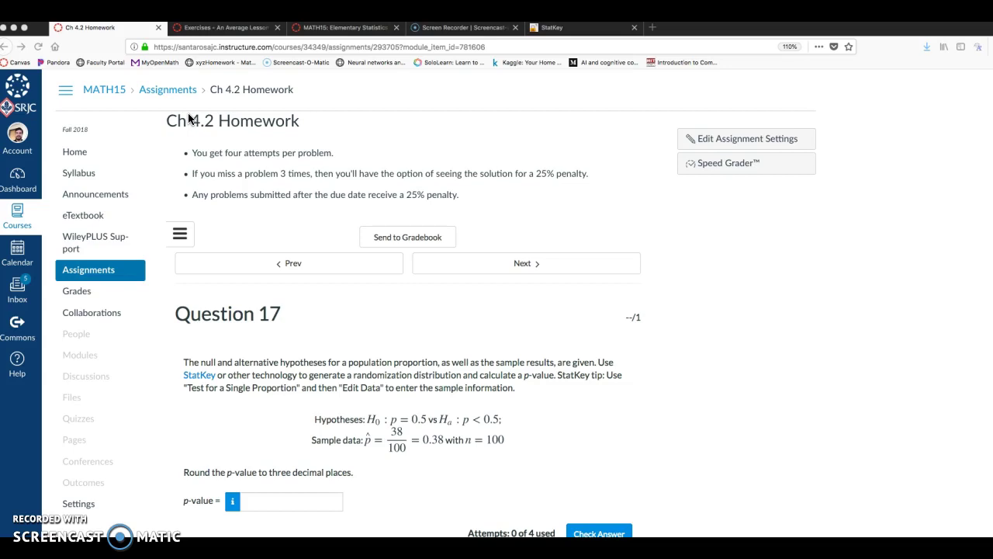
{"action": "scroll", "coordinate": [255, 200], "scroll_direction": "down", "scroll_amount": 2}
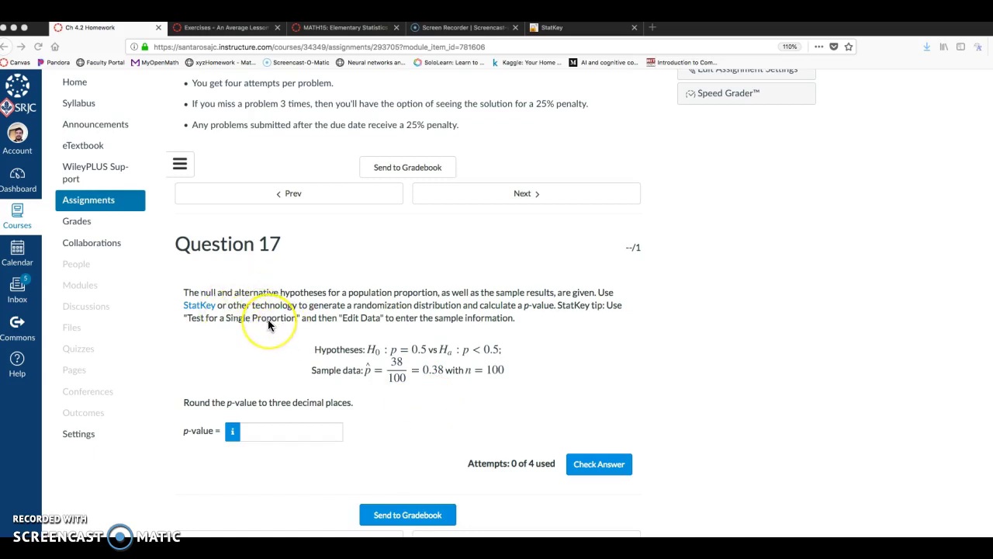
{"action": "left_click", "coordinate": [593, 31]}
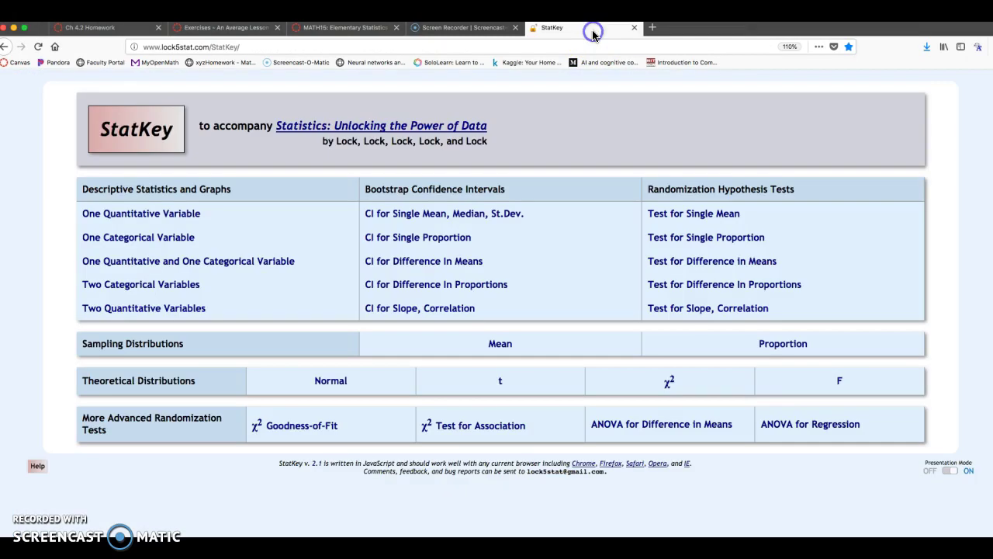
{"action": "left_click", "coordinate": [672, 239]}
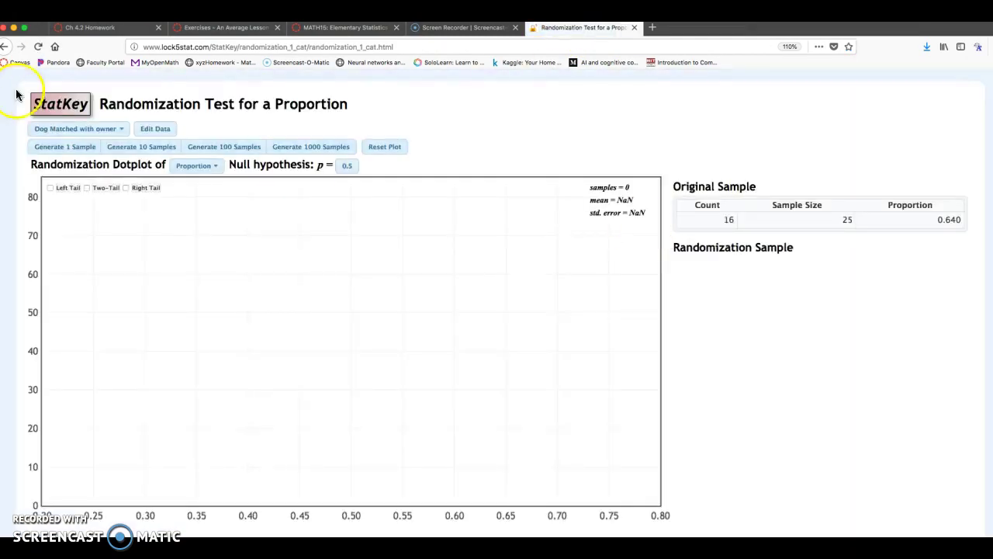
{"action": "left_click", "coordinate": [88, 116]}
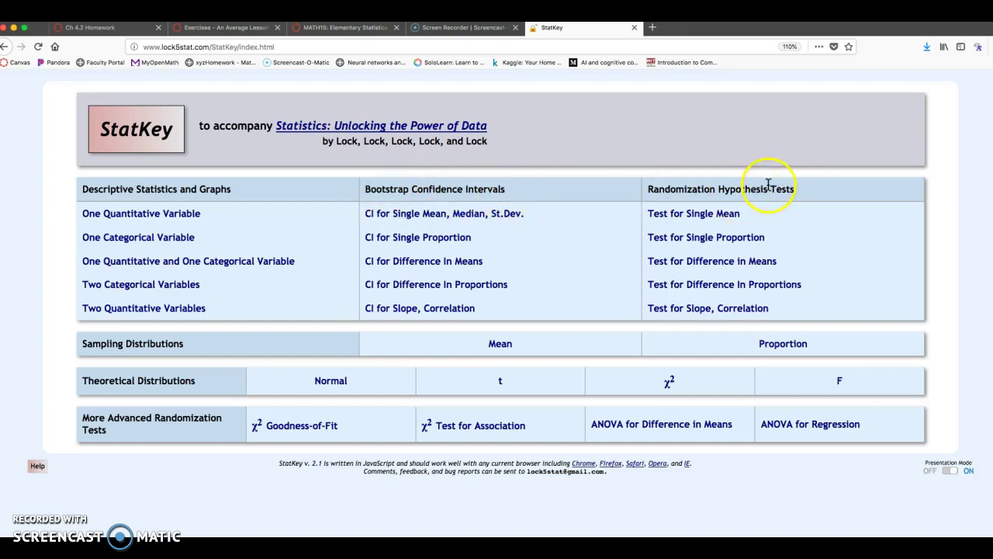
{"action": "left_click", "coordinate": [702, 238]}
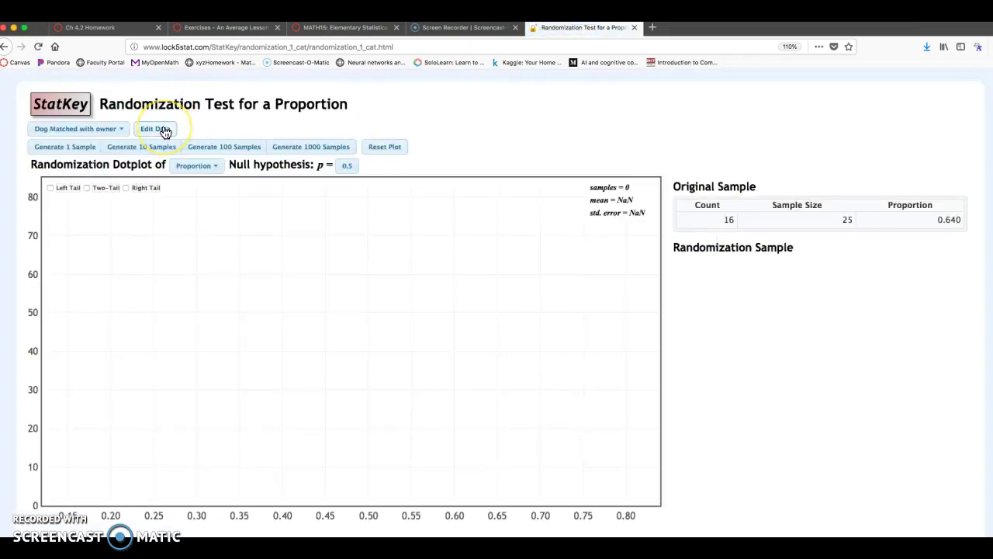
Enter Question 17's sample, count 38 out of 100 (proportion 0.380), as StatKey's data
{"action": "left_click", "coordinate": [126, 28]}
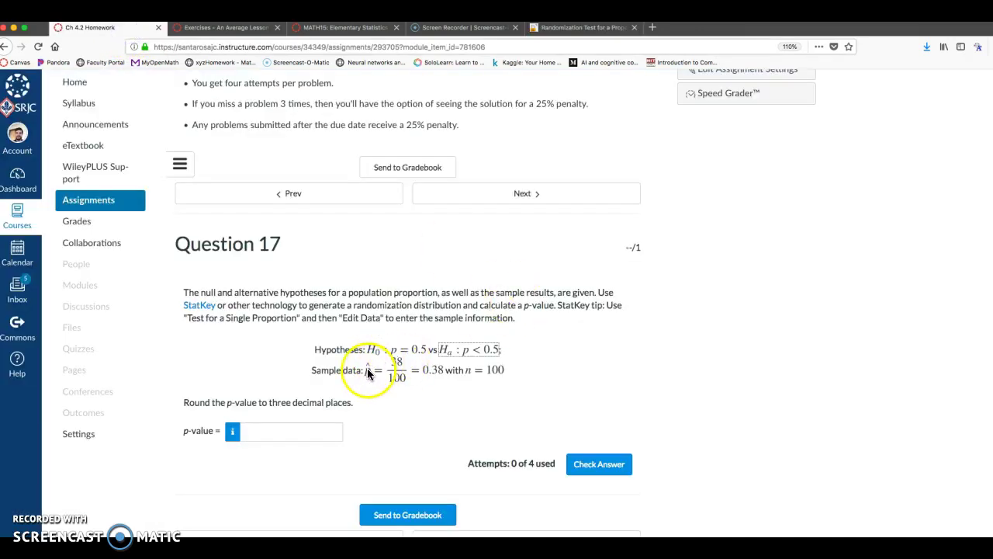
{"action": "left_click", "coordinate": [573, 31]}
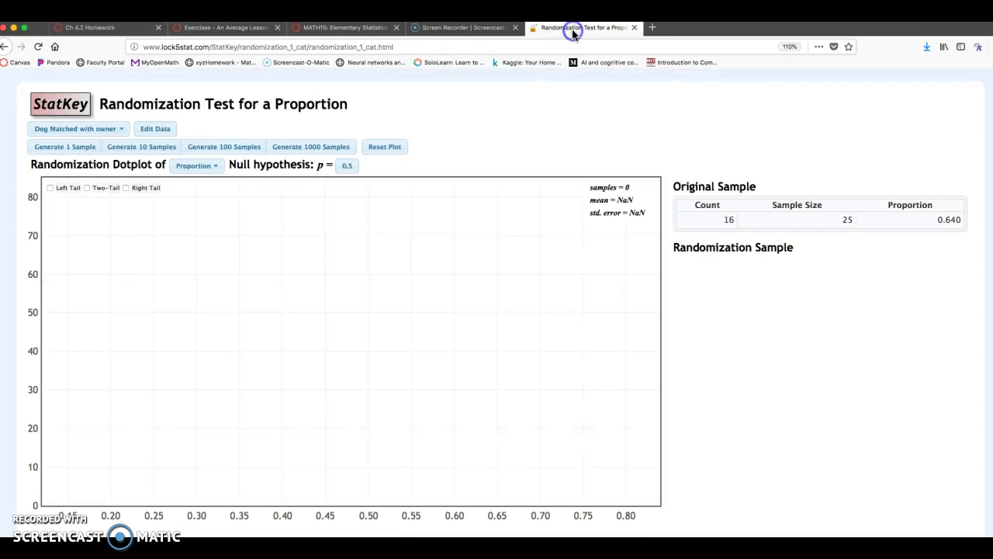
{"action": "left_click", "coordinate": [155, 129]}
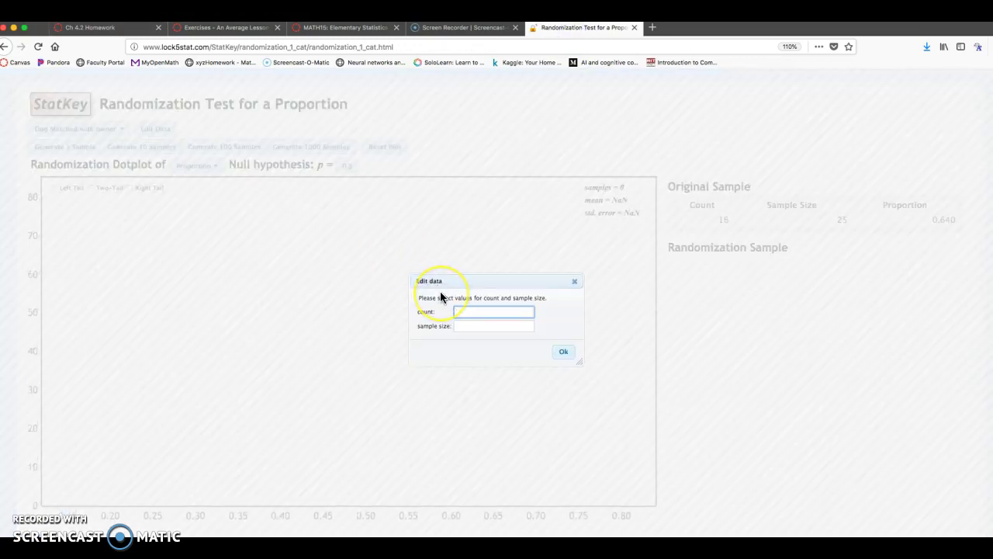
{"action": "type", "text": "38"}
{"action": "key", "text": "Tab"}
{"action": "type", "text": "100"}
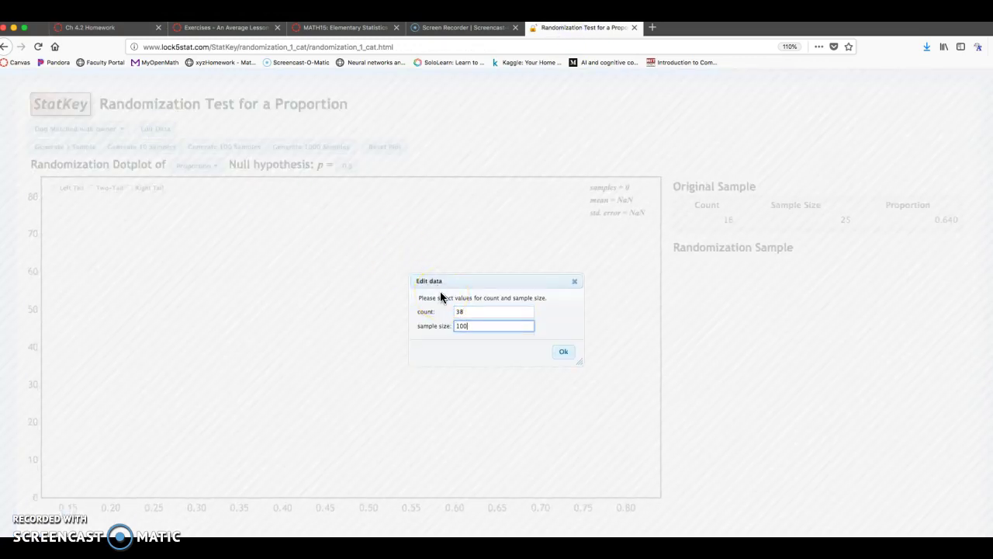
{"action": "left_click", "coordinate": [563, 352]}
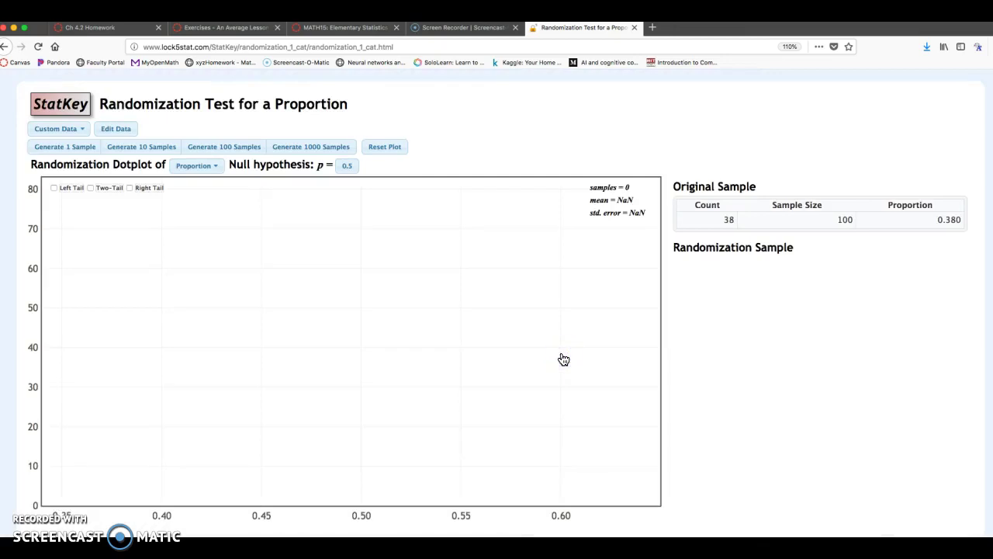
{"action": "left_click", "coordinate": [123, 29]}
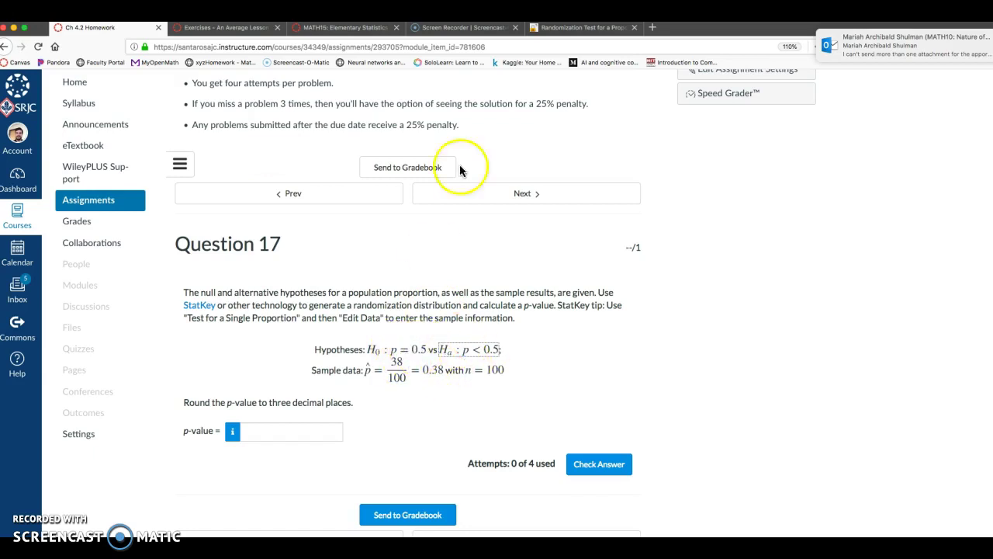
{"action": "left_click", "coordinate": [566, 27]}
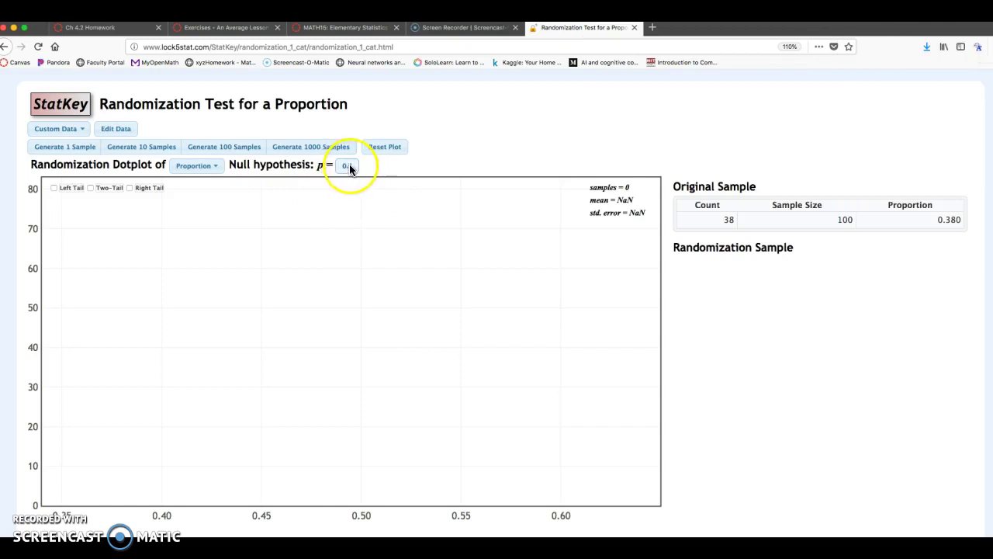
{"action": "left_click", "coordinate": [348, 166]}
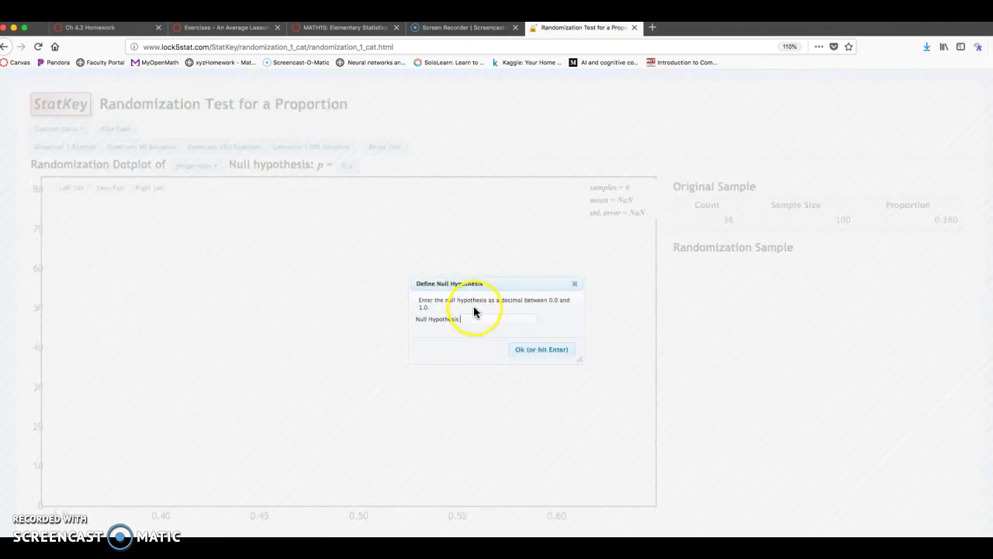
{"action": "left_click", "coordinate": [472, 317]}
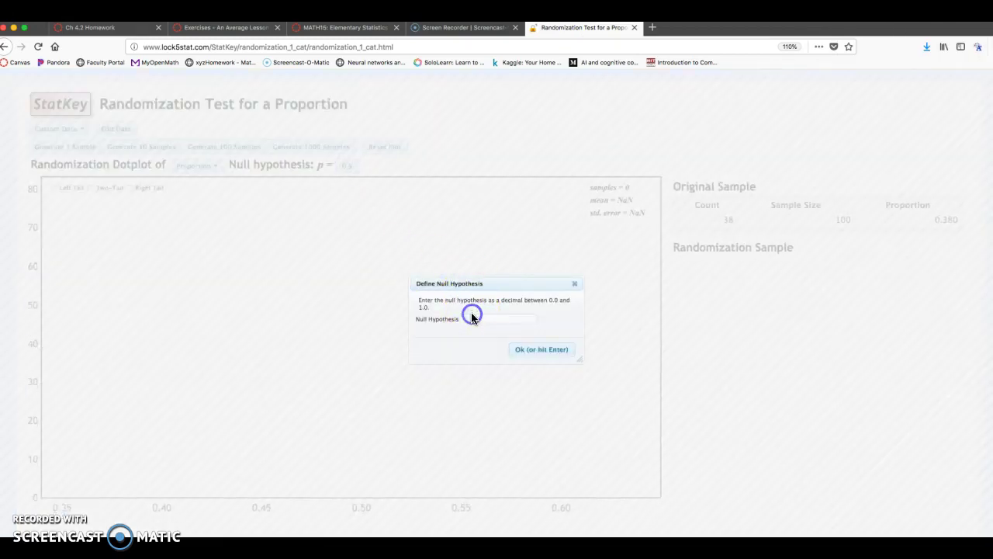
{"action": "left_click", "coordinate": [489, 316]}
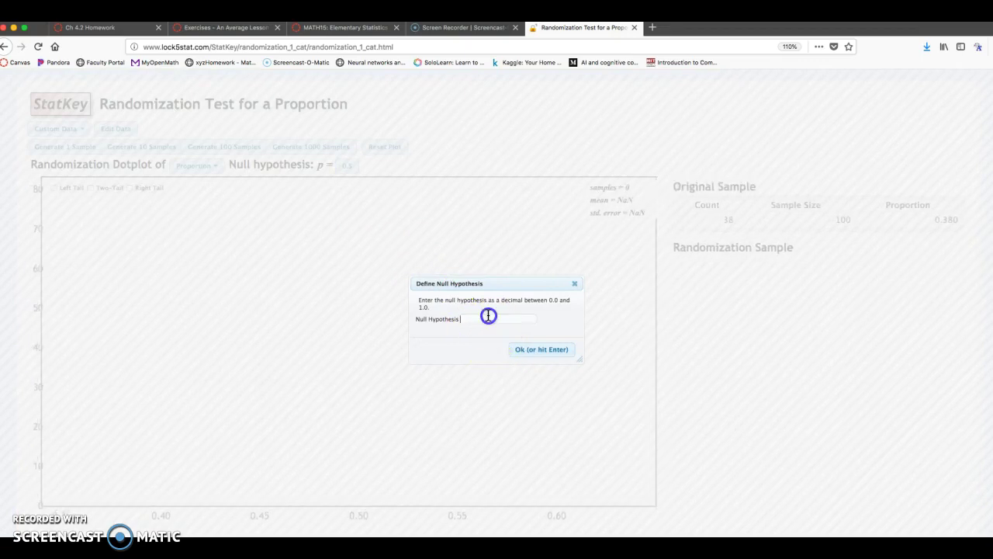
{"action": "type", "text": ".5"}
{"action": "left_click", "coordinate": [528, 353]}
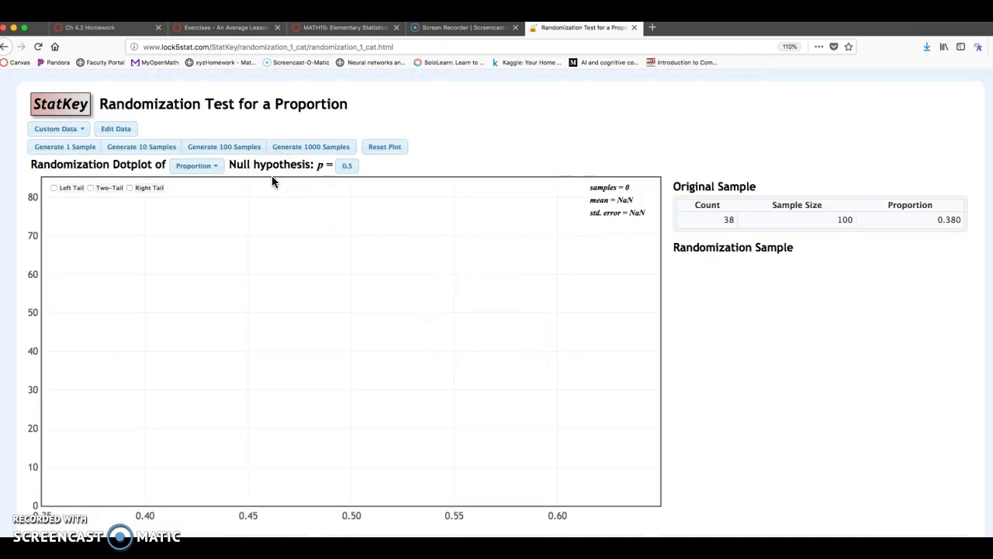
Generate 2000 randomization samples, centred at 0.500 with standard error 0.050
{"action": "left_click", "coordinate": [309, 152]}
{"action": "left_click", "coordinate": [315, 149]}
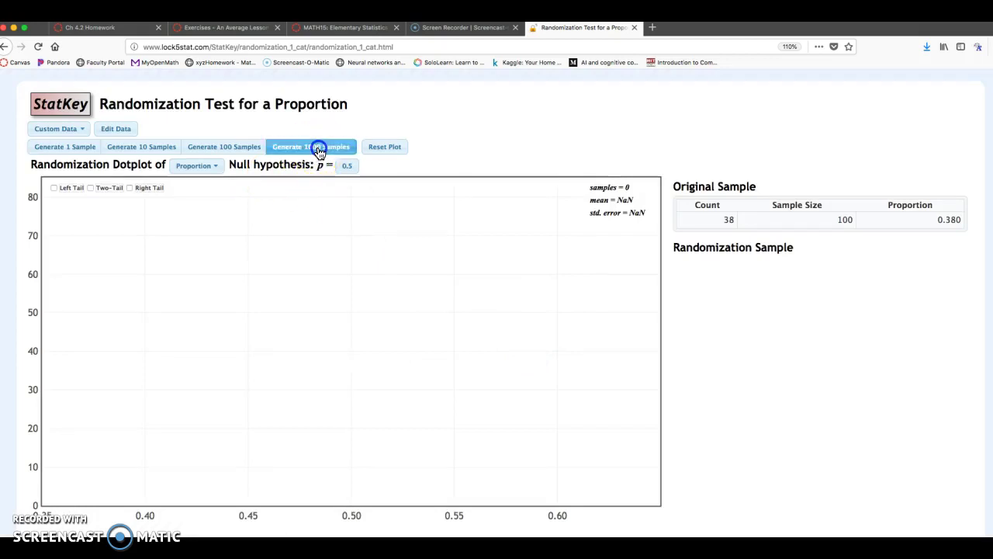
{"action": "left_click", "coordinate": [315, 148]}
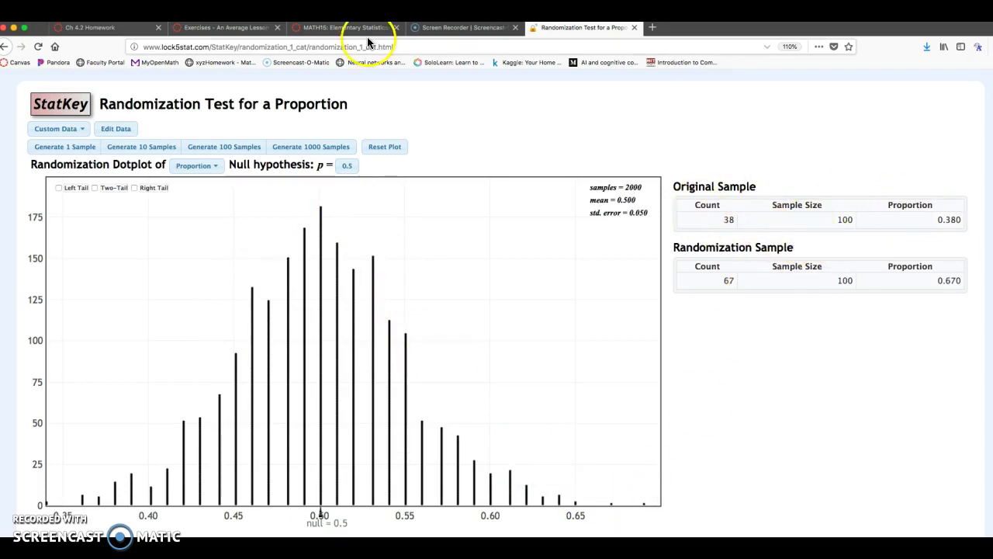
After rechecking Question 17, inspect the dotplot samples near 0.44 and 0.40
{"action": "left_click", "coordinate": [117, 28]}
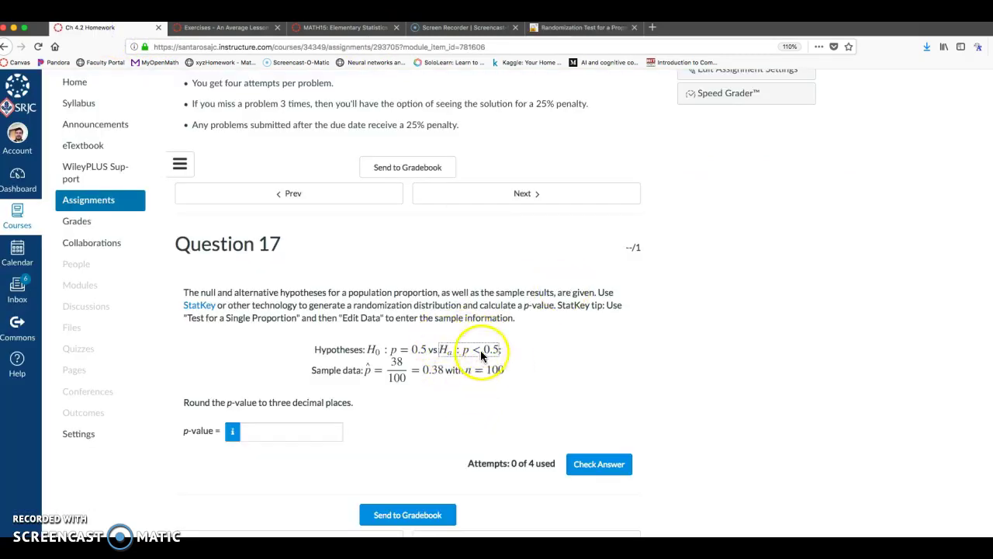
{"action": "left_click", "coordinate": [250, 29]}
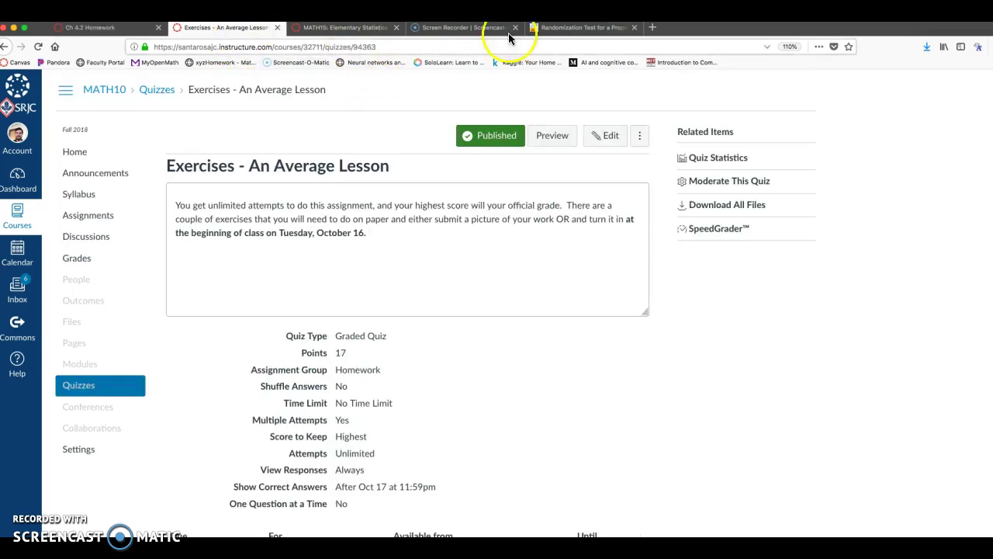
{"action": "left_click", "coordinate": [610, 30]}
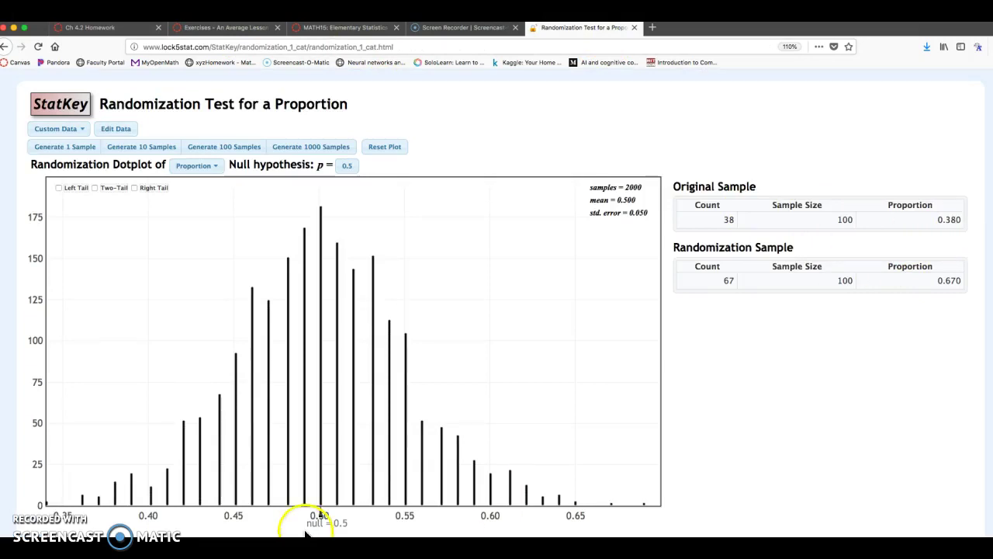
{"action": "left_click", "coordinate": [217, 506]}
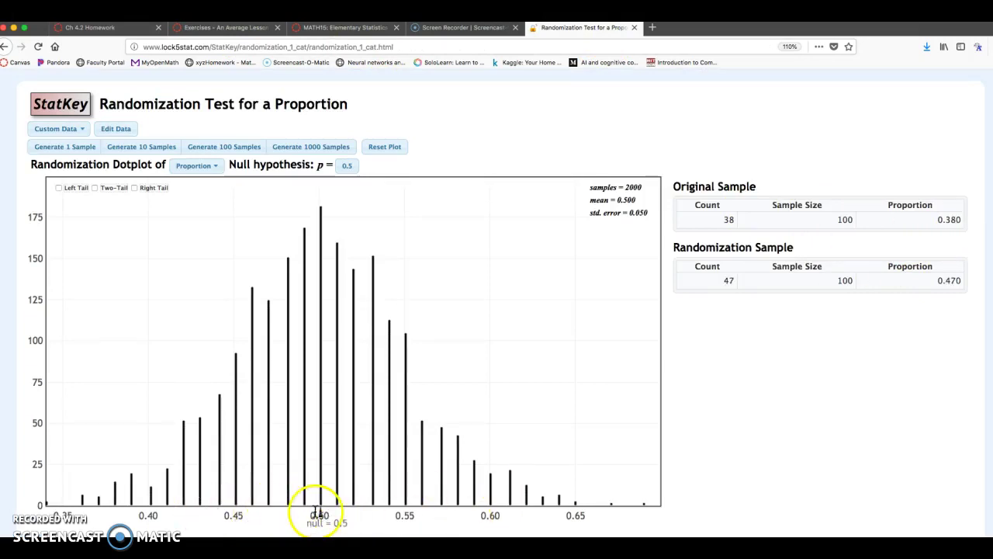
{"action": "left_click", "coordinate": [145, 500]}
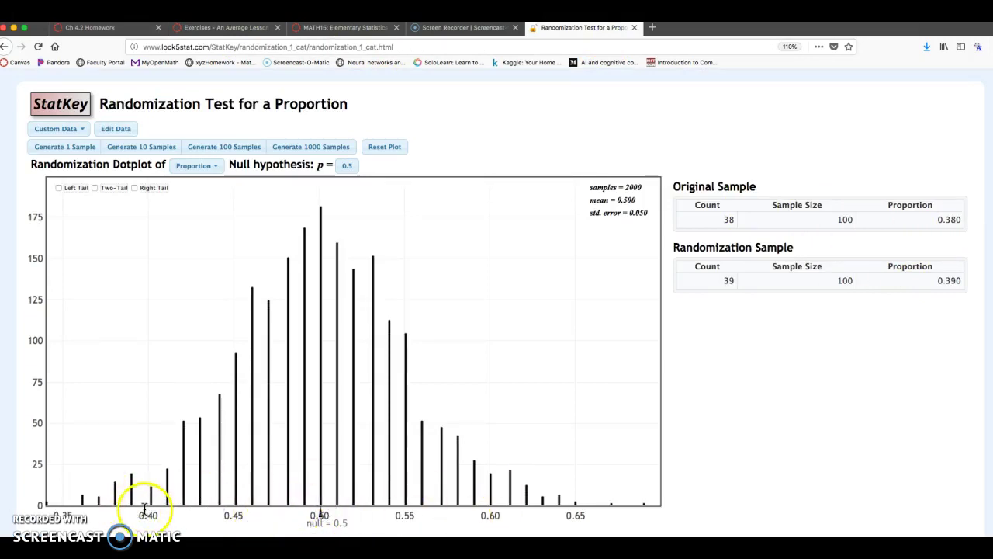
Shade the left tail beyond a custom cutoff of 0.38, giving a proportion of 0.013
{"action": "left_click", "coordinate": [146, 511]}
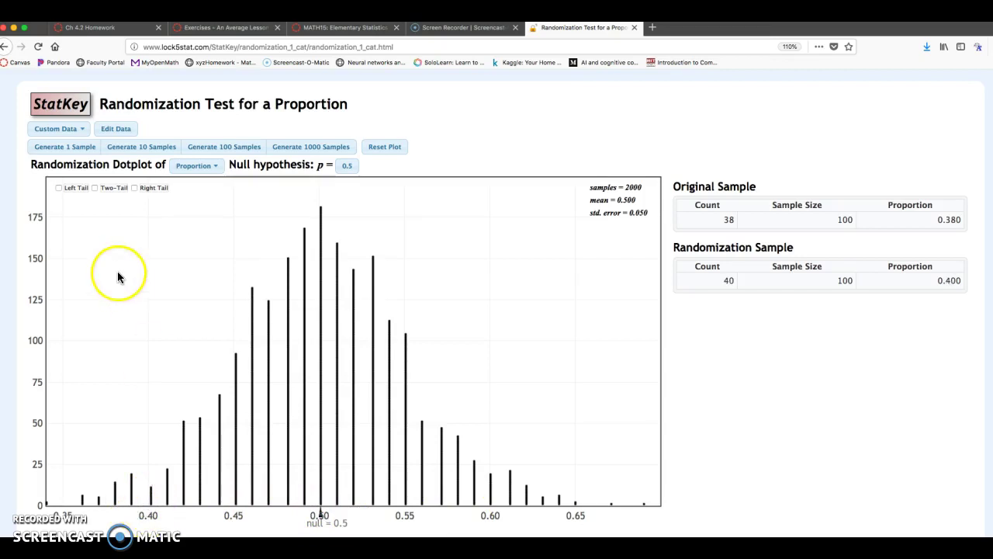
{"action": "left_click", "coordinate": [59, 190]}
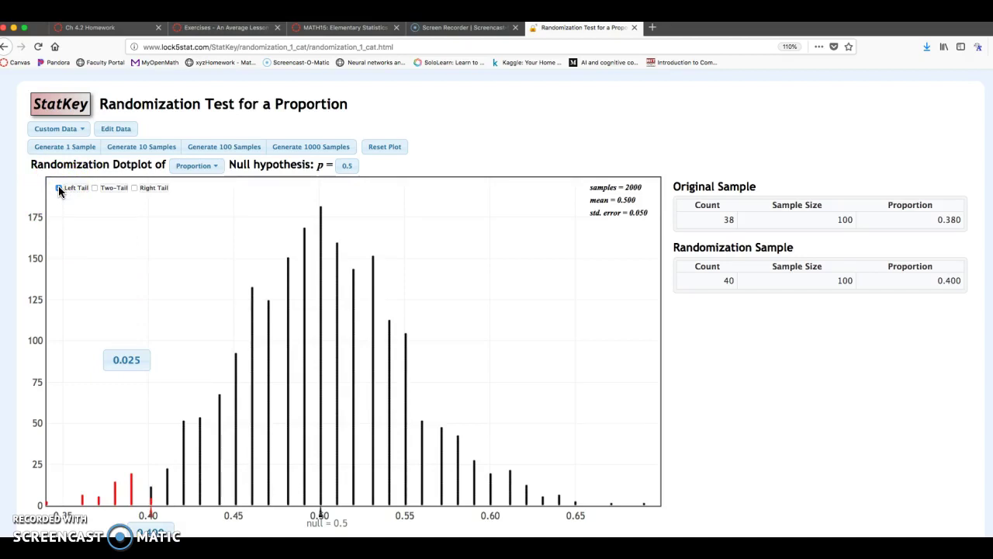
{"action": "left_click", "coordinate": [148, 491]}
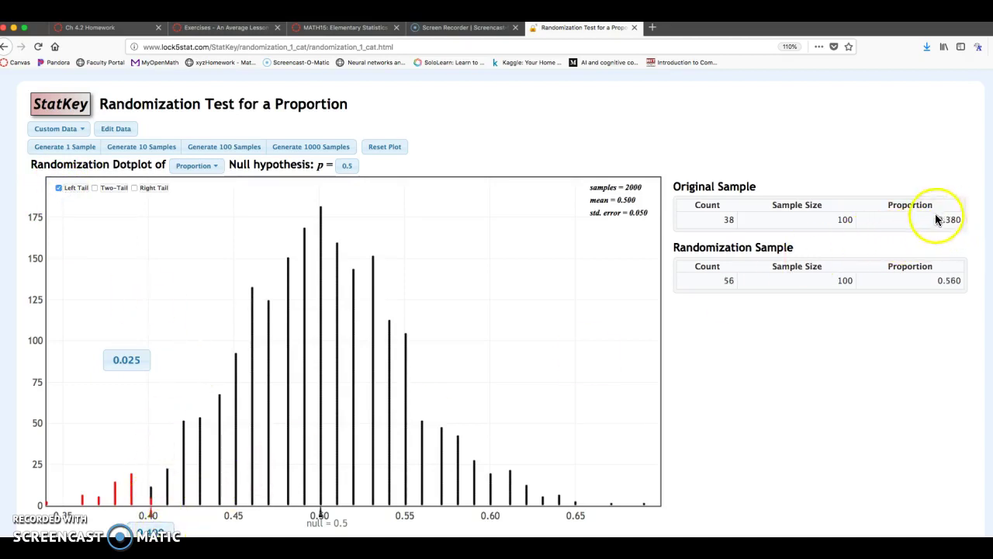
{"action": "left_click", "coordinate": [147, 530]}
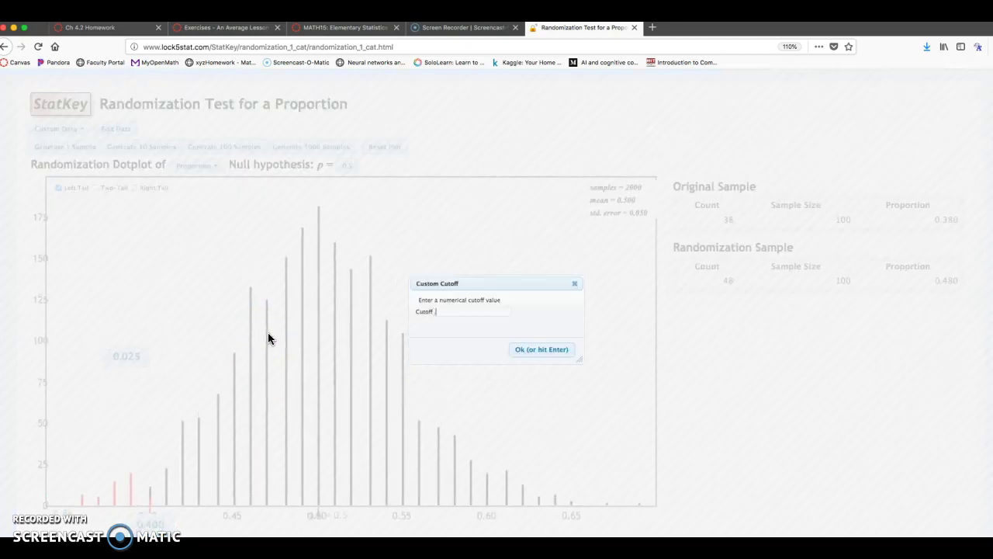
{"action": "type", "text": ".38"}
{"action": "left_click", "coordinate": [542, 352]}
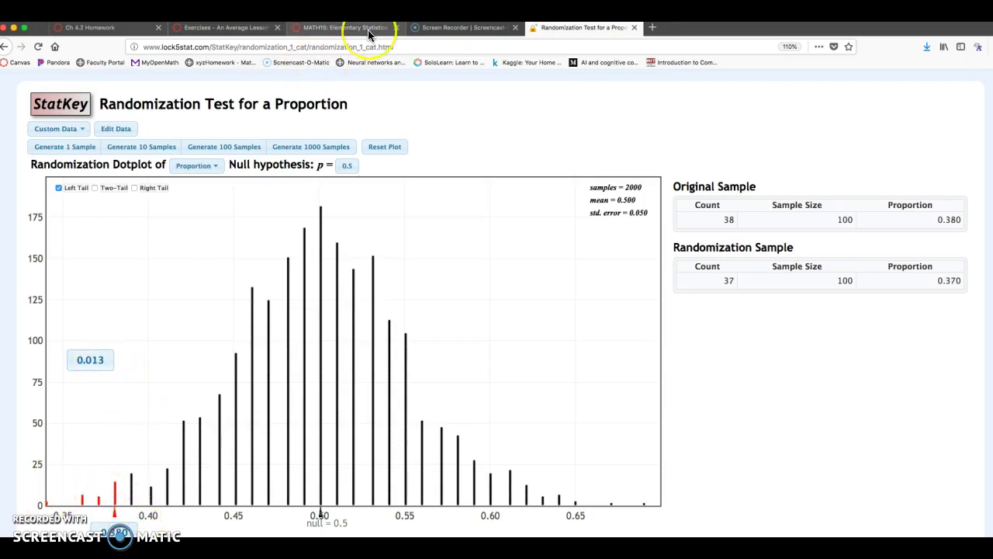
Submit .013 as Question 17's p-value, get it graded, and go to Question 18
{"action": "left_click", "coordinate": [127, 29]}
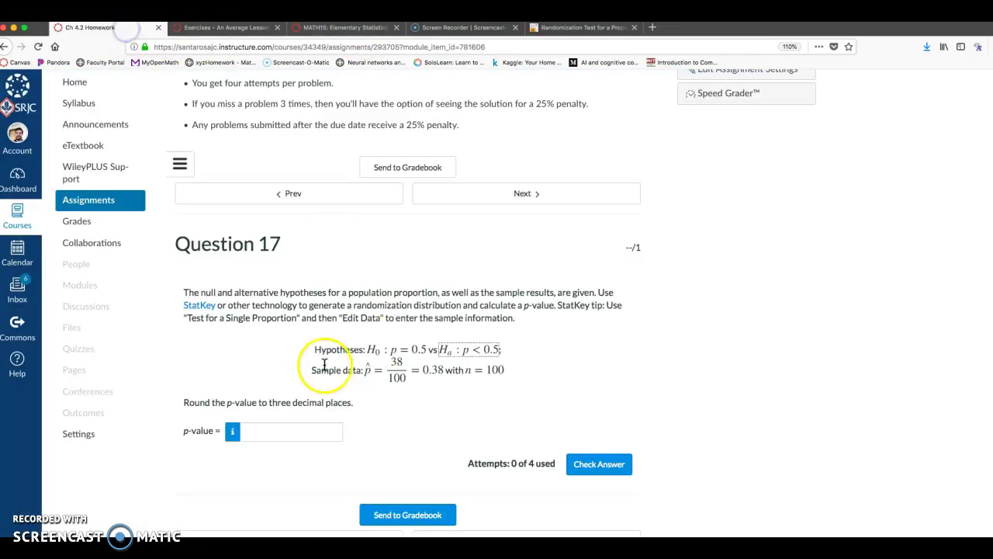
{"action": "left_click", "coordinate": [274, 435]}
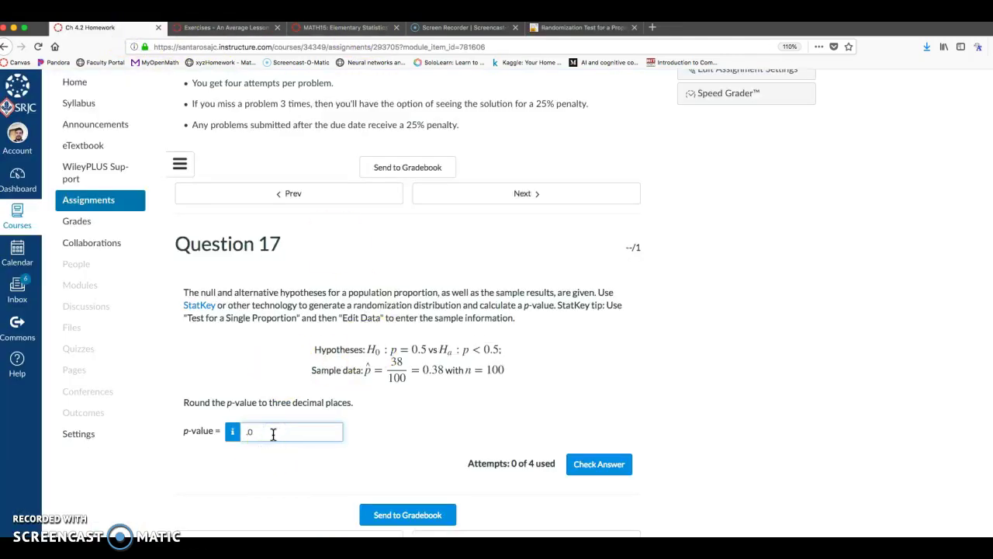
{"action": "type", "text": ".013"}
{"action": "left_click", "coordinate": [591, 466]}
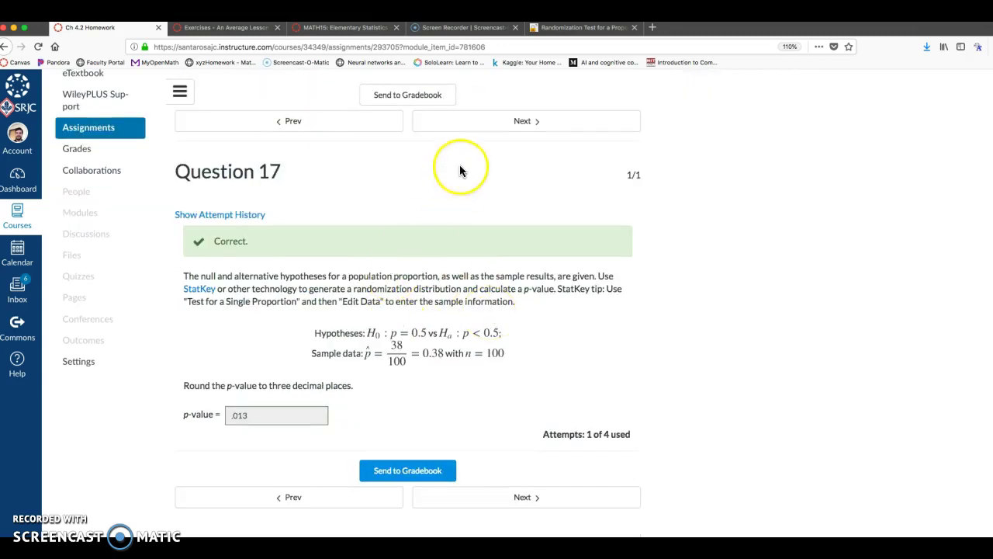
{"action": "left_click", "coordinate": [520, 120]}
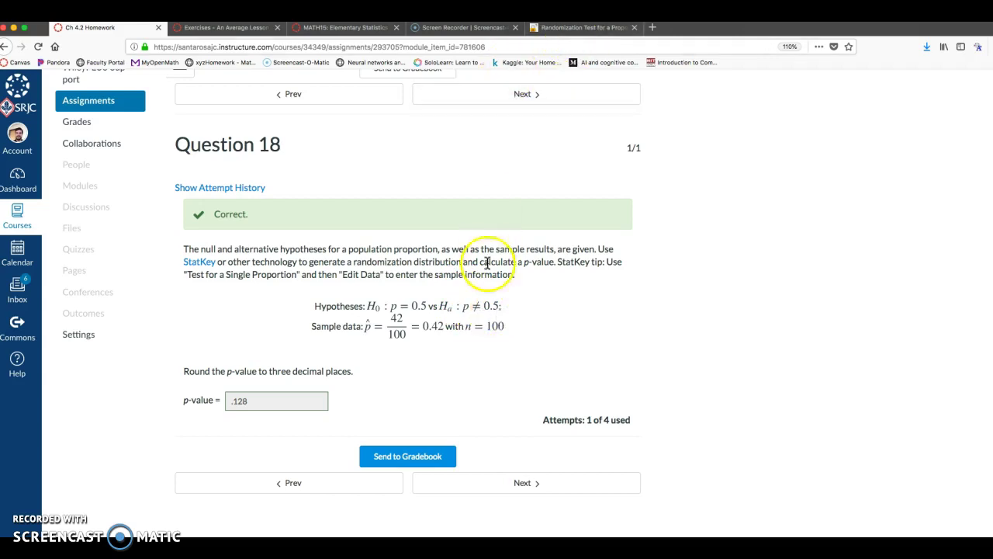
Reset the dotplot and change the sample count from 38 to 42 out of 100
{"action": "left_click", "coordinate": [574, 27]}
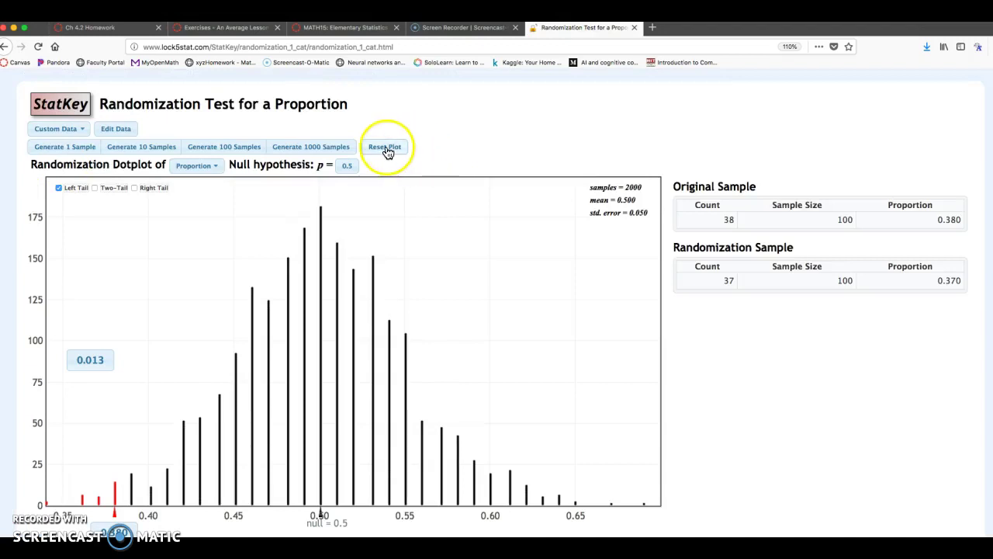
{"action": "left_click", "coordinate": [386, 149]}
{"action": "left_click", "coordinate": [113, 132]}
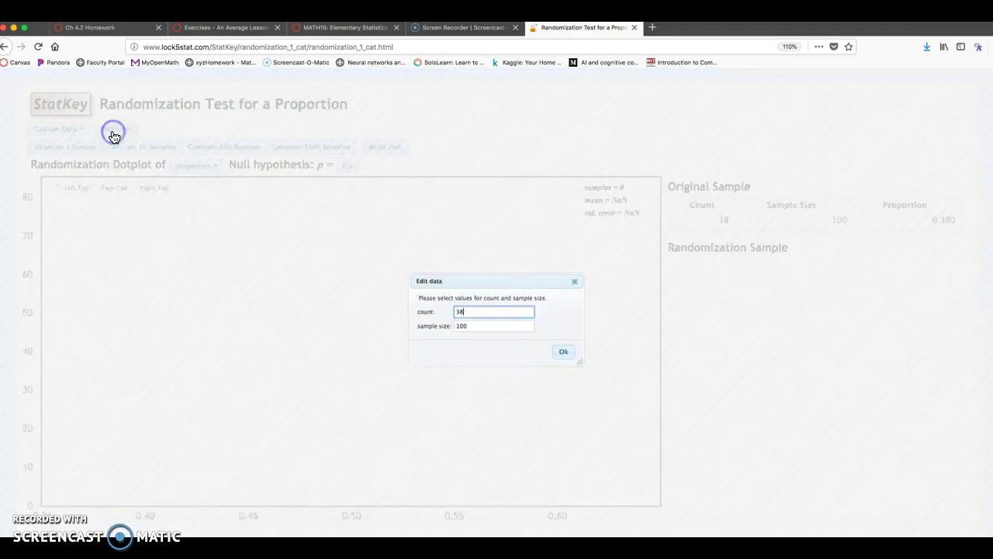
{"action": "key", "text": "BackSpace"}
{"action": "key", "text": "BackSpace"}
{"action": "type", "text": "4"}
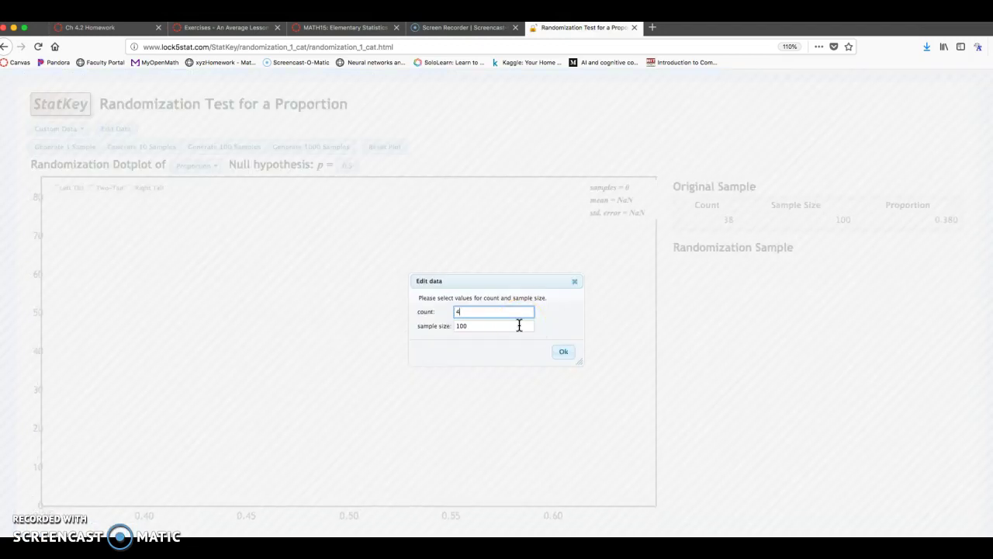
{"action": "type", "text": "2"}
{"action": "left_click", "coordinate": [63, 27]}
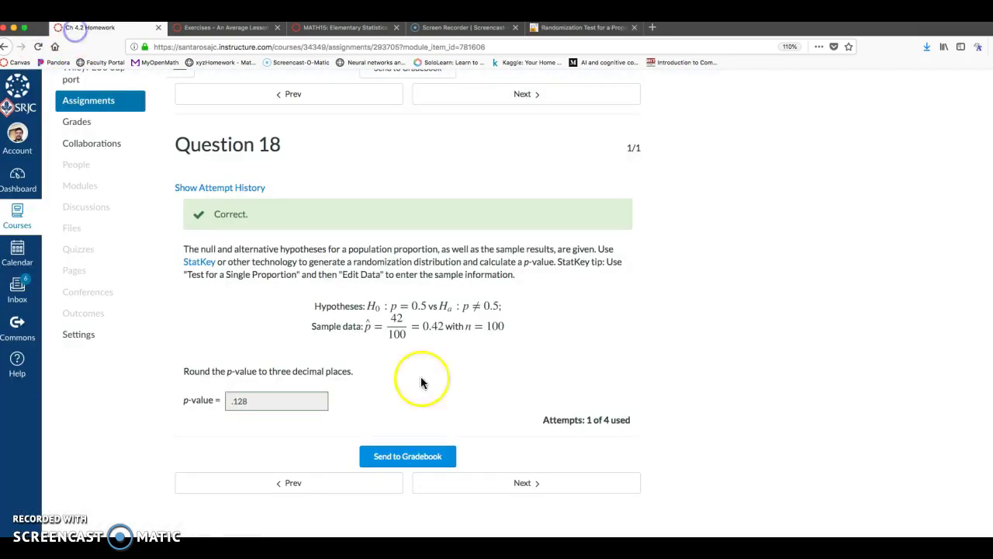
{"action": "left_click", "coordinate": [566, 27]}
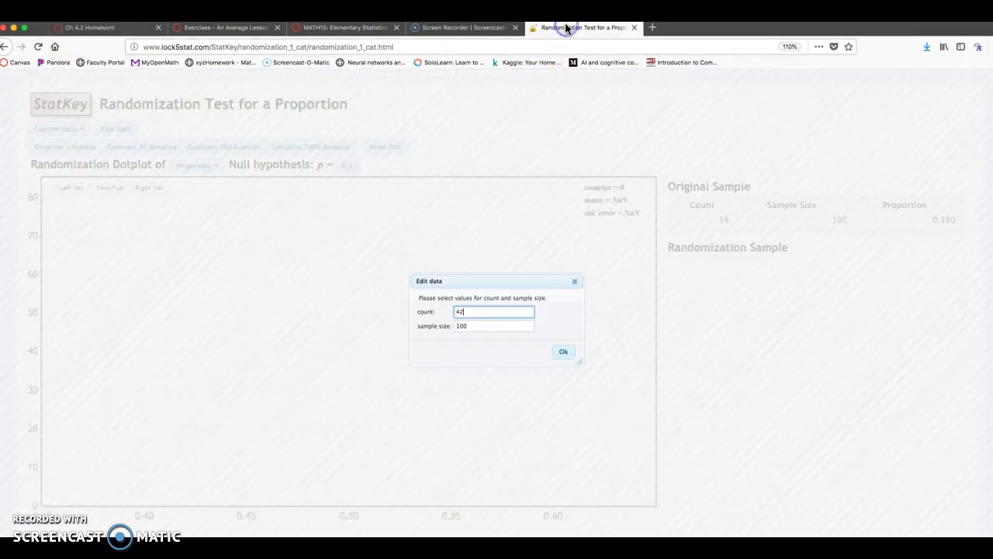
{"action": "left_click", "coordinate": [562, 353]}
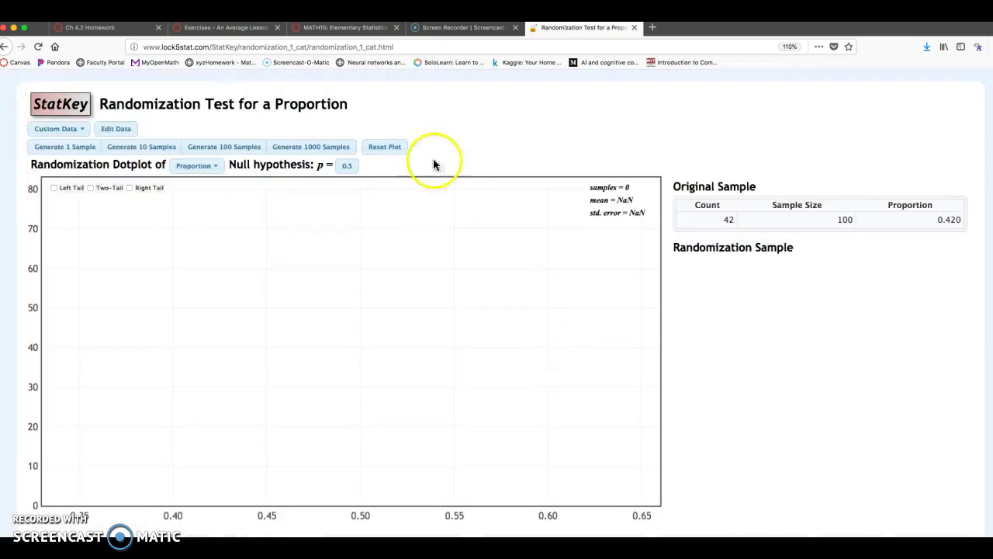
Generate 2000 samples for 42/100 (mean 0.498, SE 0.050) and check Question 18's hypotheses
{"action": "left_click", "coordinate": [319, 147]}
{"action": "left_click", "coordinate": [320, 148]}
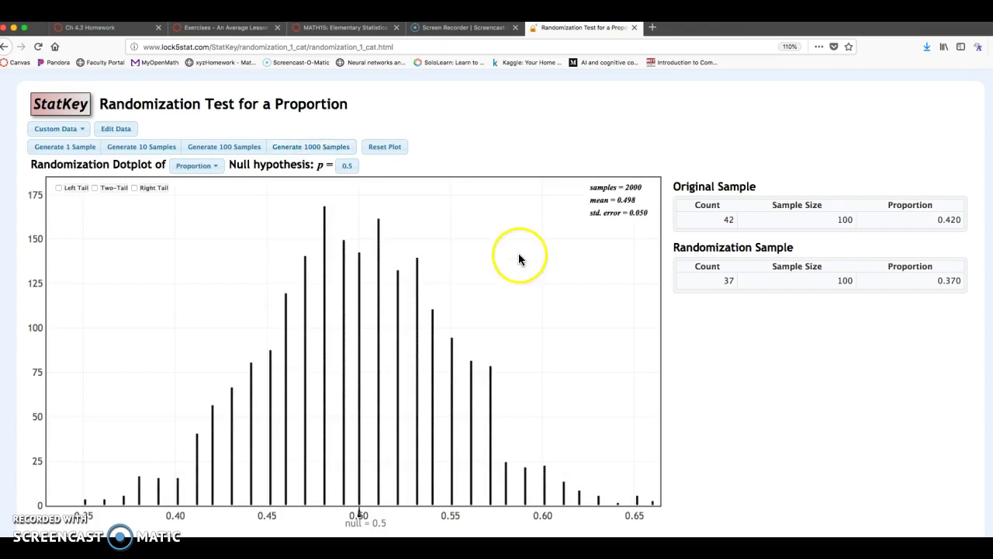
{"action": "left_click", "coordinate": [436, 328]}
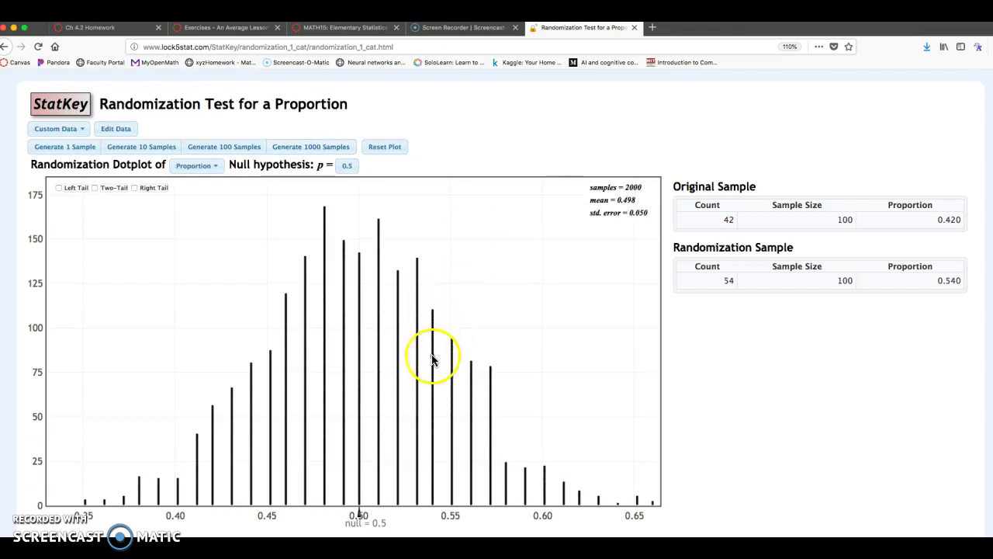
{"action": "left_click", "coordinate": [471, 370]}
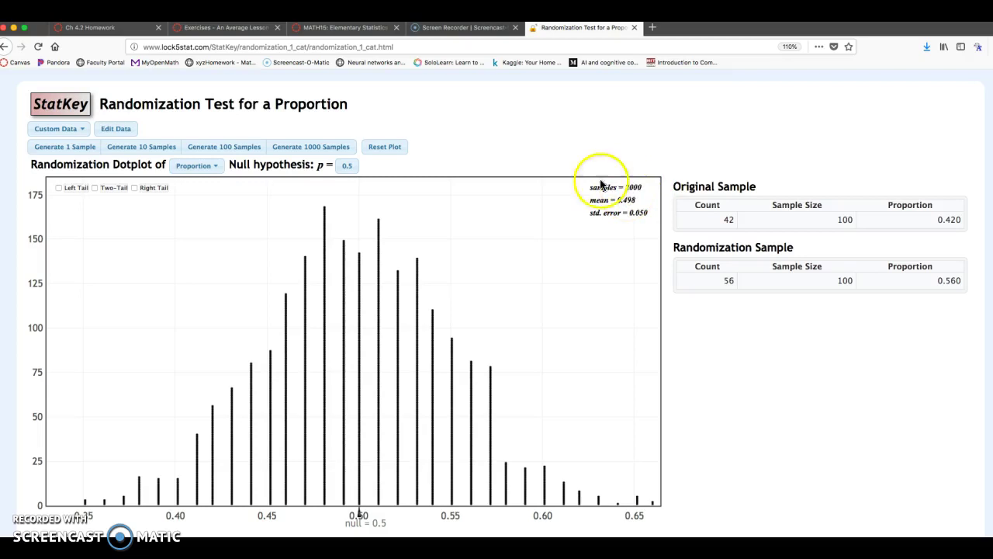
{"action": "left_click", "coordinate": [102, 29]}
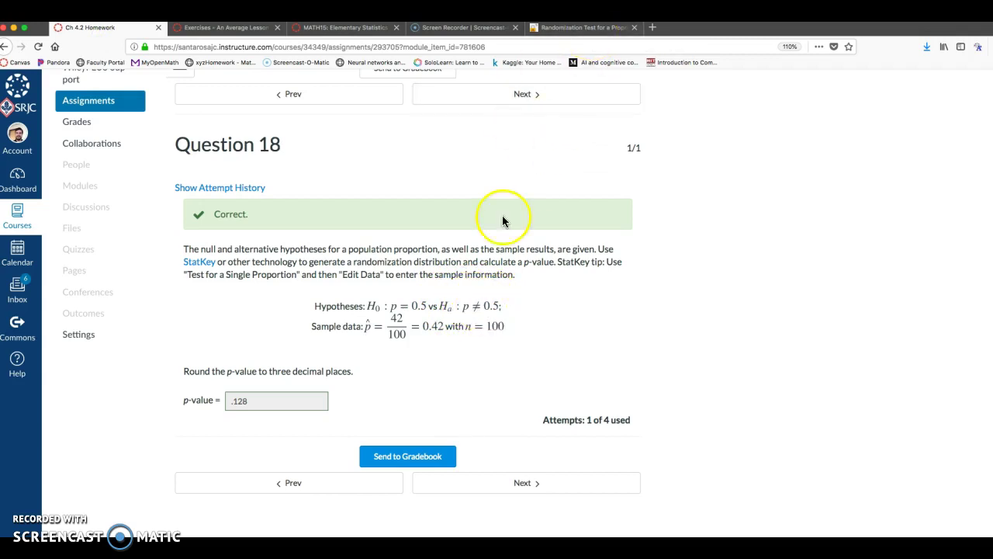
{"action": "left_click", "coordinate": [575, 31]}
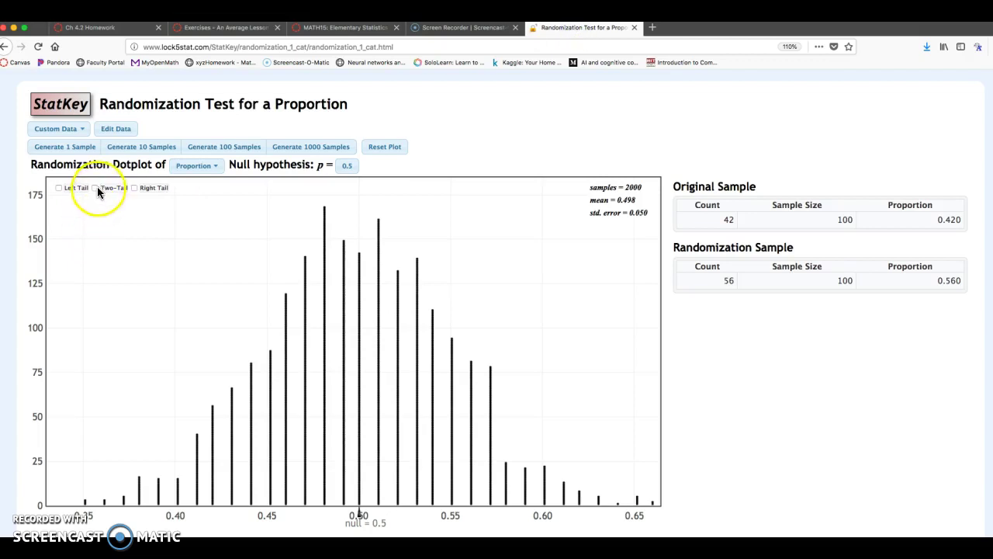
Shade both tails with a custom lower cutoff of 0.42, giving tails of 0.076 and 0.077
{"action": "left_click", "coordinate": [95, 190]}
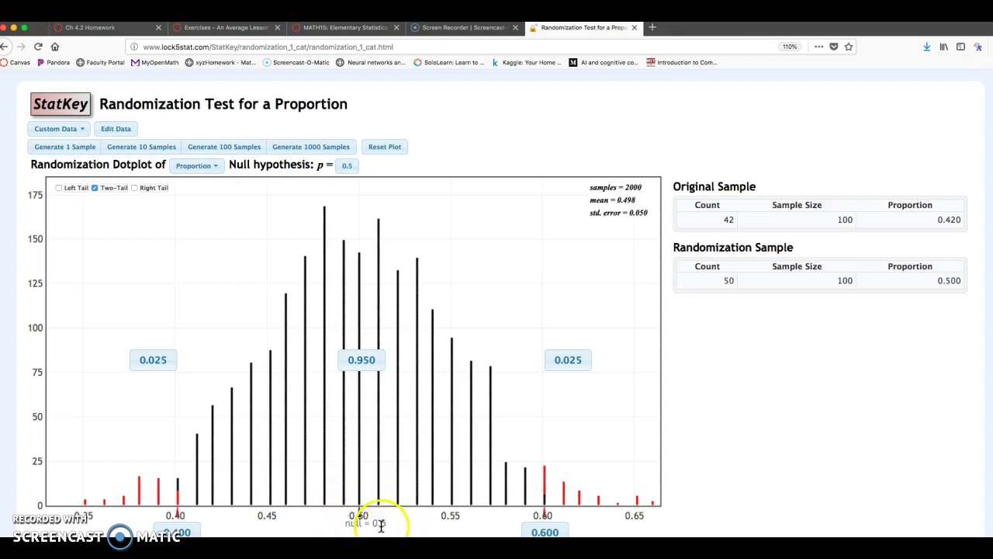
{"action": "left_click", "coordinate": [187, 531]}
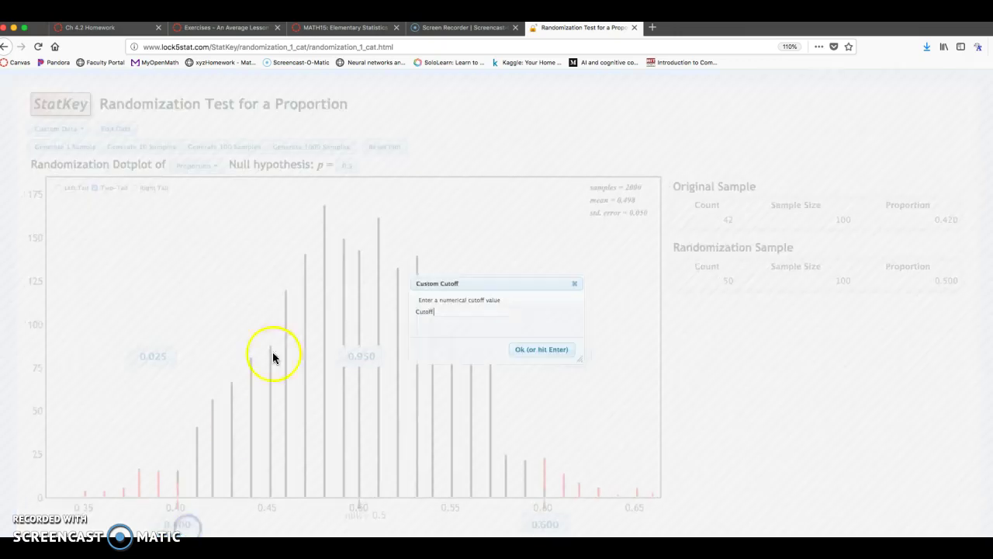
{"action": "left_click", "coordinate": [453, 312]}
{"action": "type", "text": ".4"}
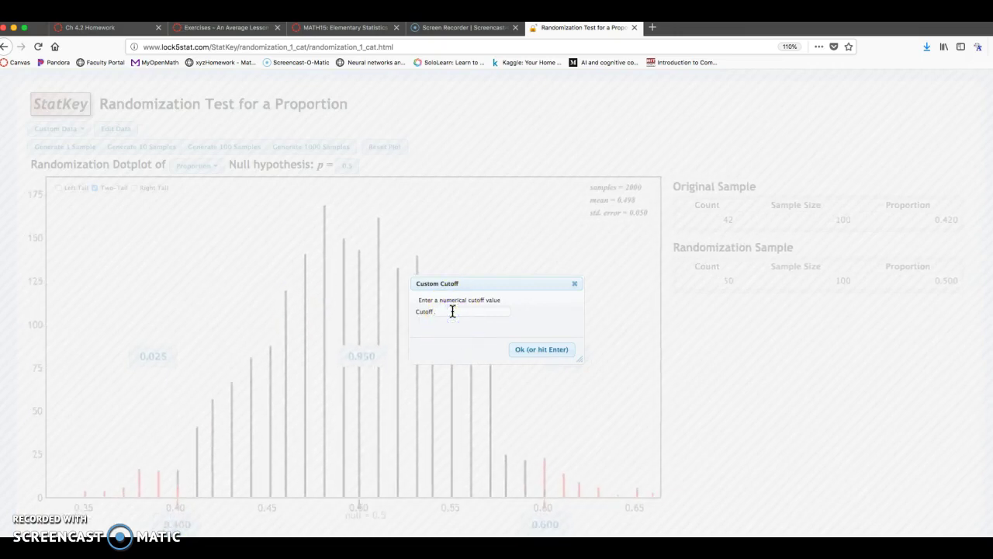
{"action": "type", "text": "2"}
{"action": "left_click", "coordinate": [541, 351]}
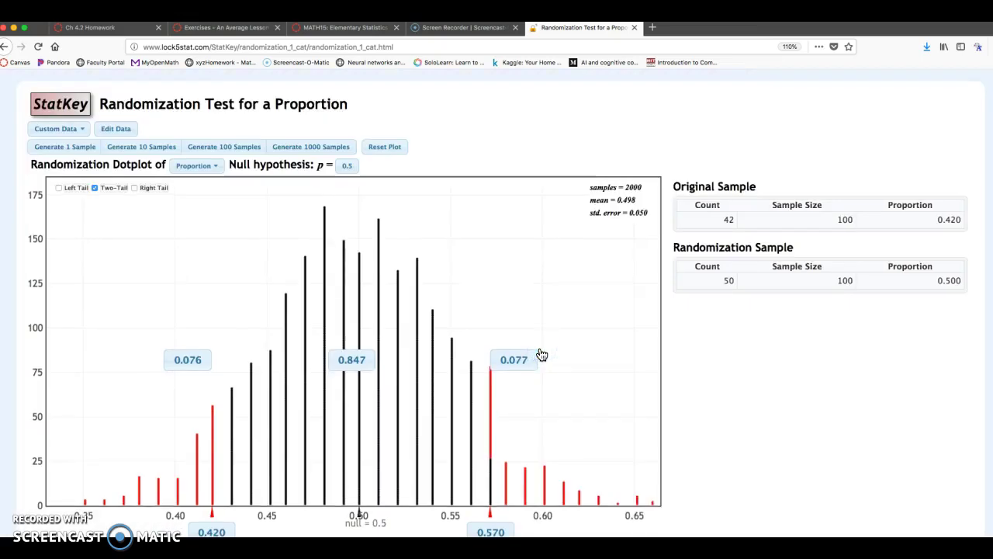
{"action": "left_click", "coordinate": [304, 263]}
{"action": "left_click", "coordinate": [326, 281]}
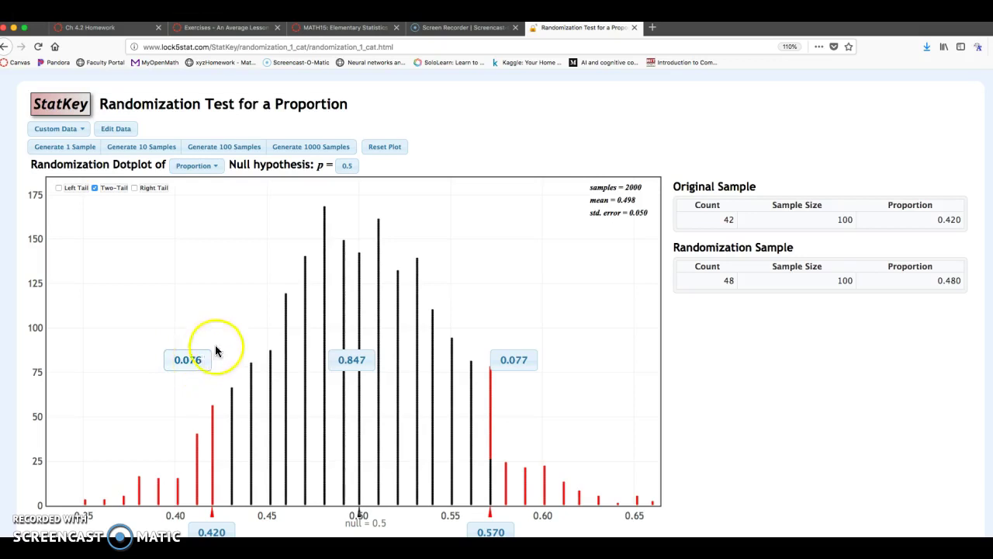
{"action": "left_click", "coordinate": [358, 310]}
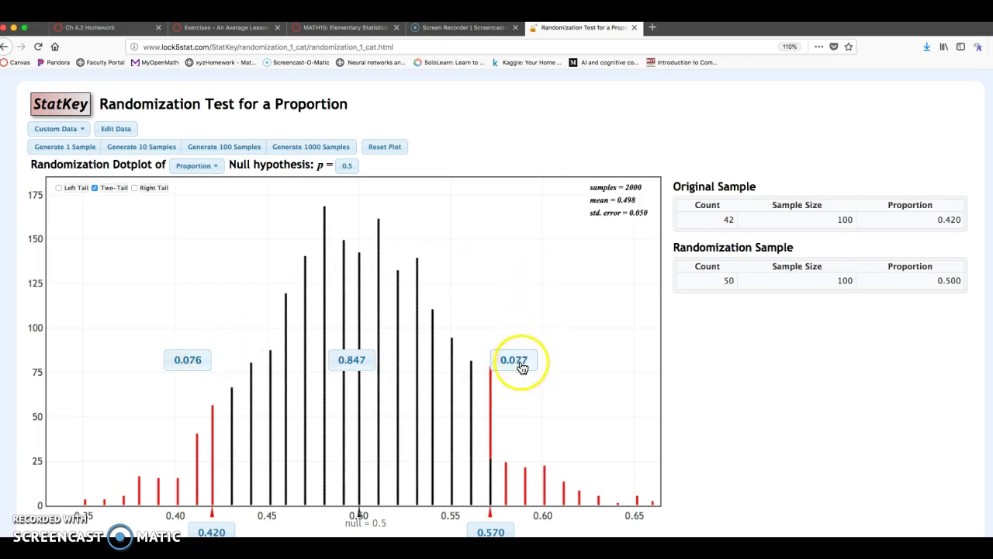
{"action": "left_click", "coordinate": [305, 343]}
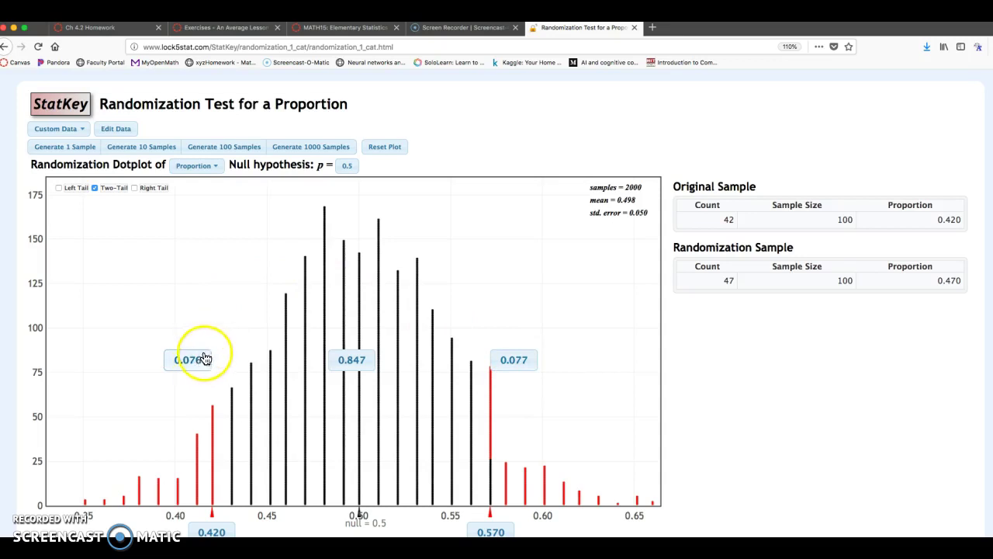
{"action": "left_click", "coordinate": [313, 355]}
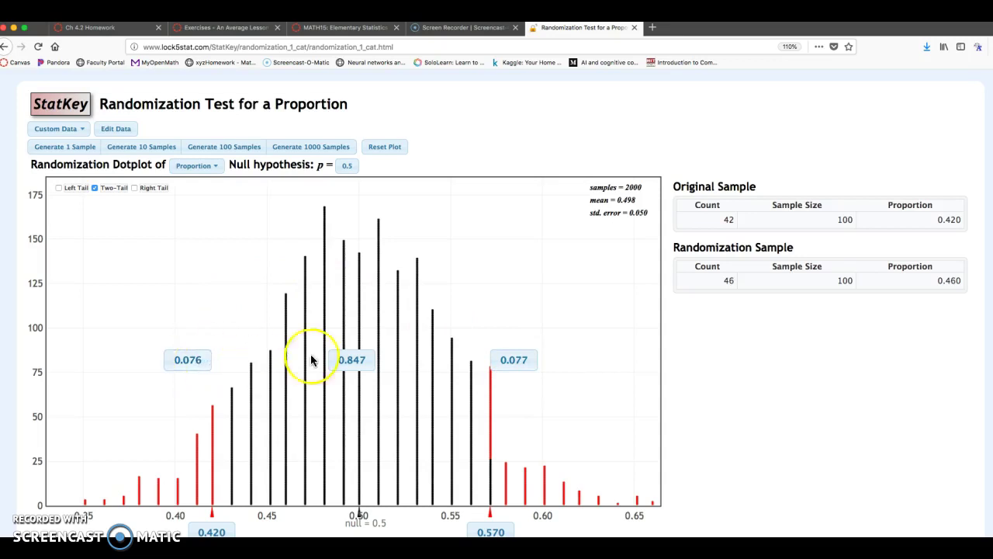
{"action": "left_click", "coordinate": [417, 341]}
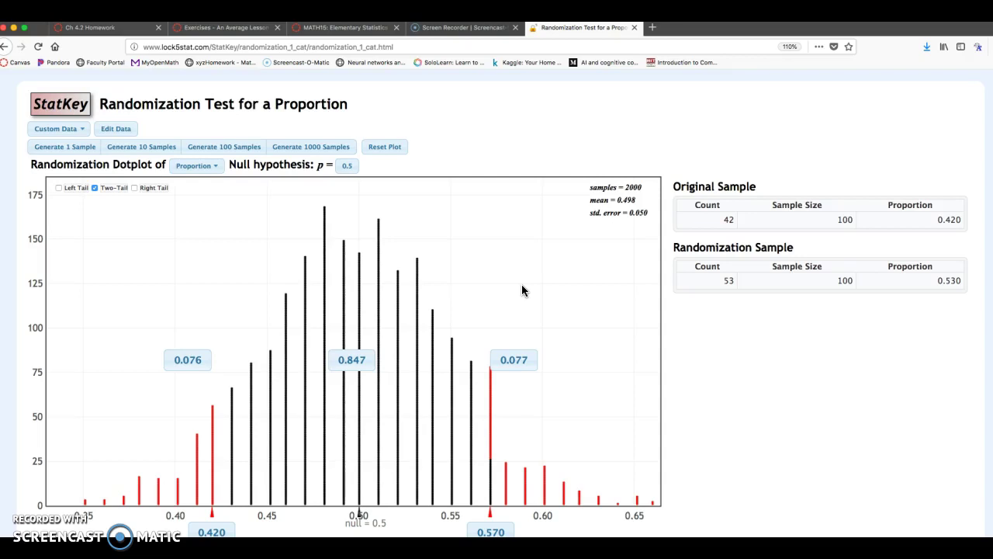
{"action": "left_click", "coordinate": [394, 121]}
{"action": "left_click", "coordinate": [97, 27]}
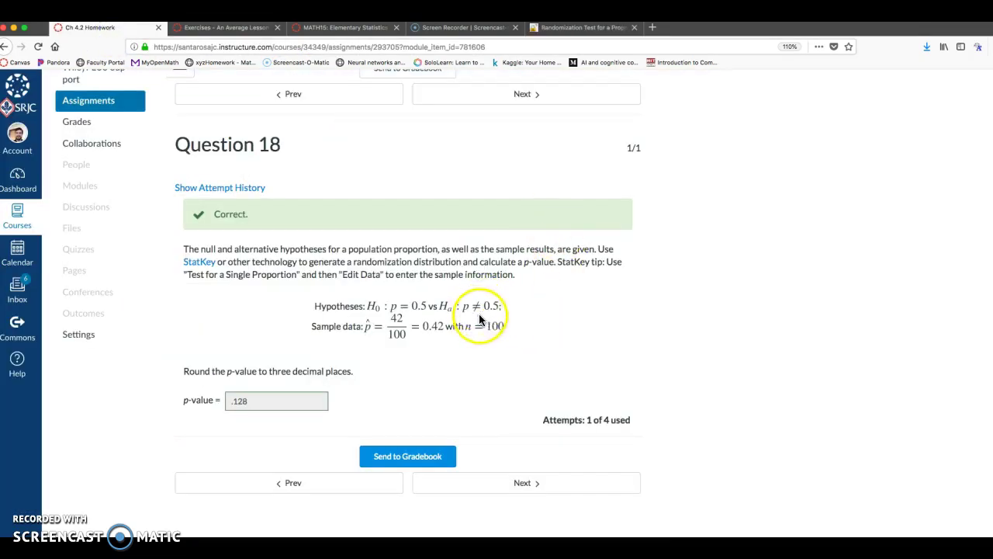
{"action": "left_click", "coordinate": [555, 27]}
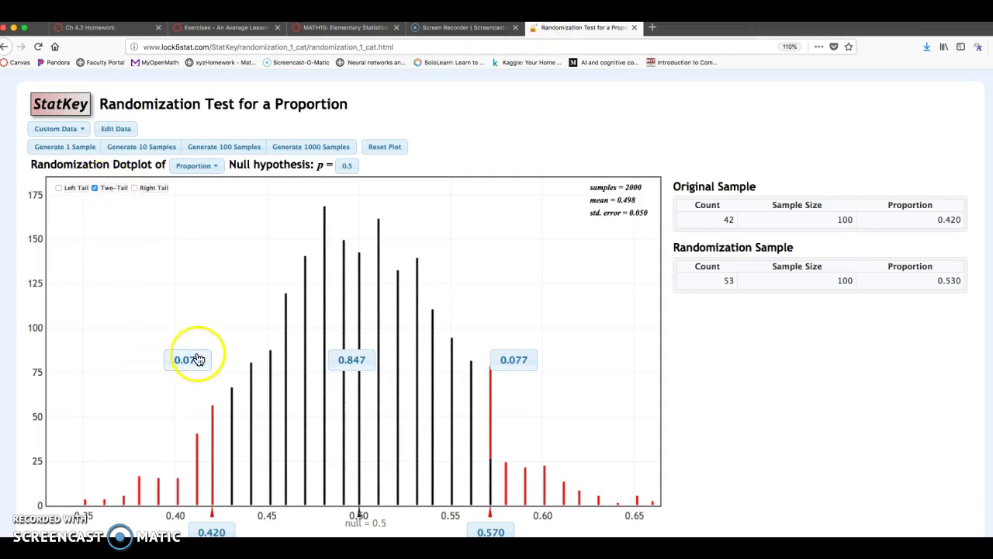
Clear the dotplot and generate 2000 fresh randomization samples
{"action": "left_click", "coordinate": [285, 344]}
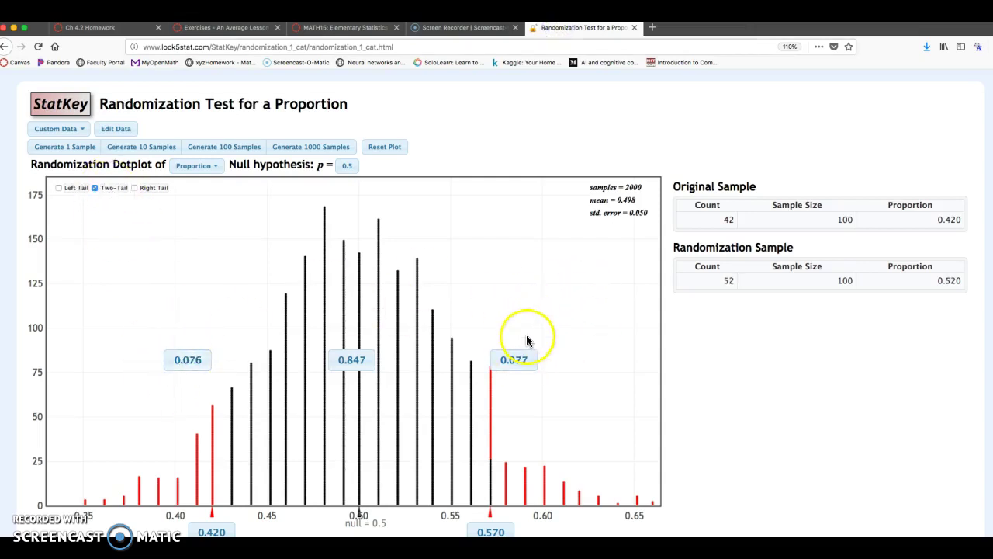
{"action": "left_click", "coordinate": [397, 322]}
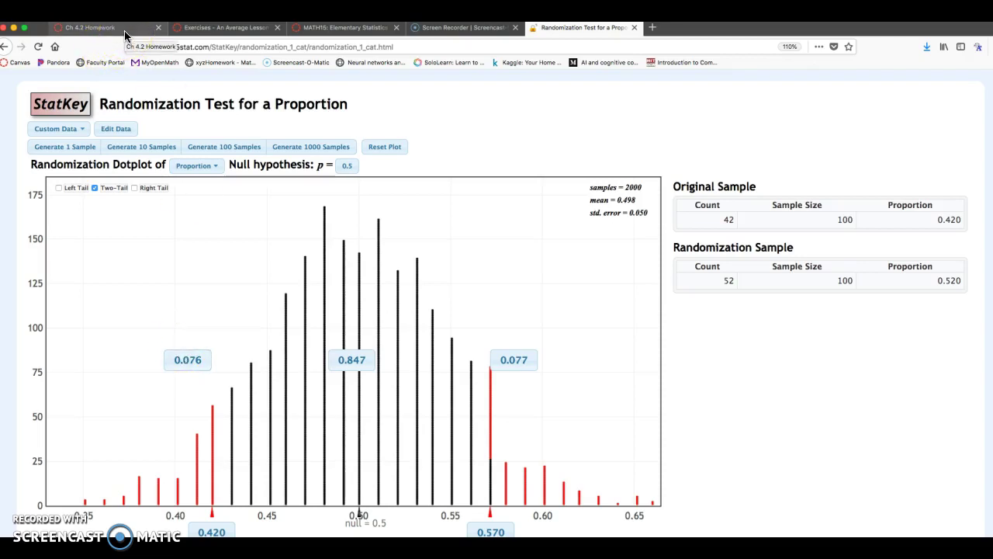
{"action": "left_click", "coordinate": [260, 431]}
{"action": "left_click", "coordinate": [229, 399]}
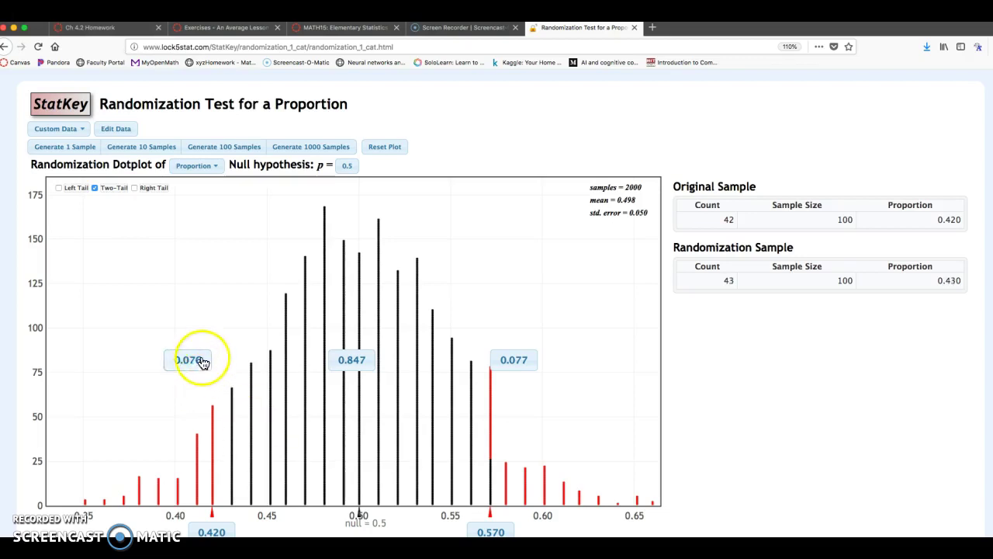
{"action": "left_click", "coordinate": [388, 144]}
{"action": "left_click", "coordinate": [349, 151]}
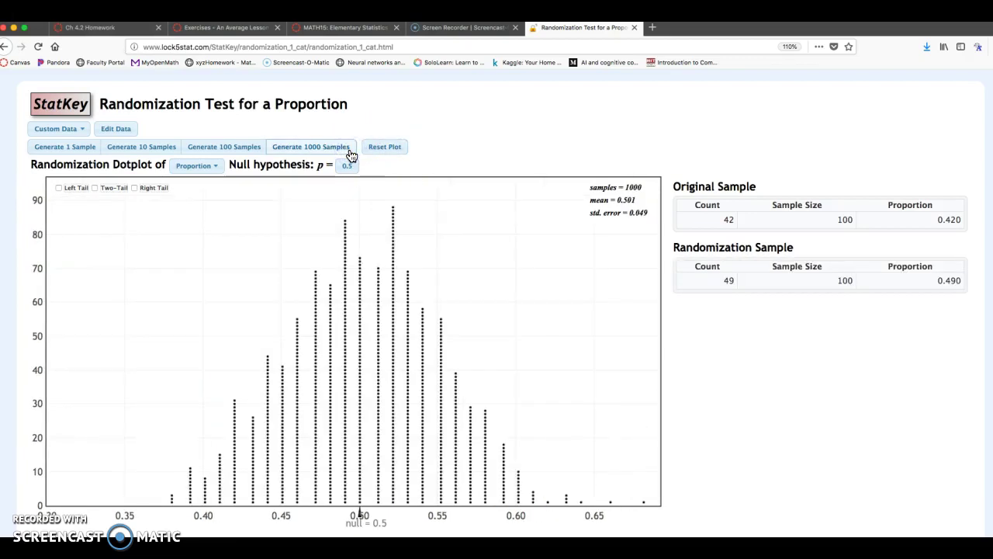
{"action": "left_click", "coordinate": [349, 151]}
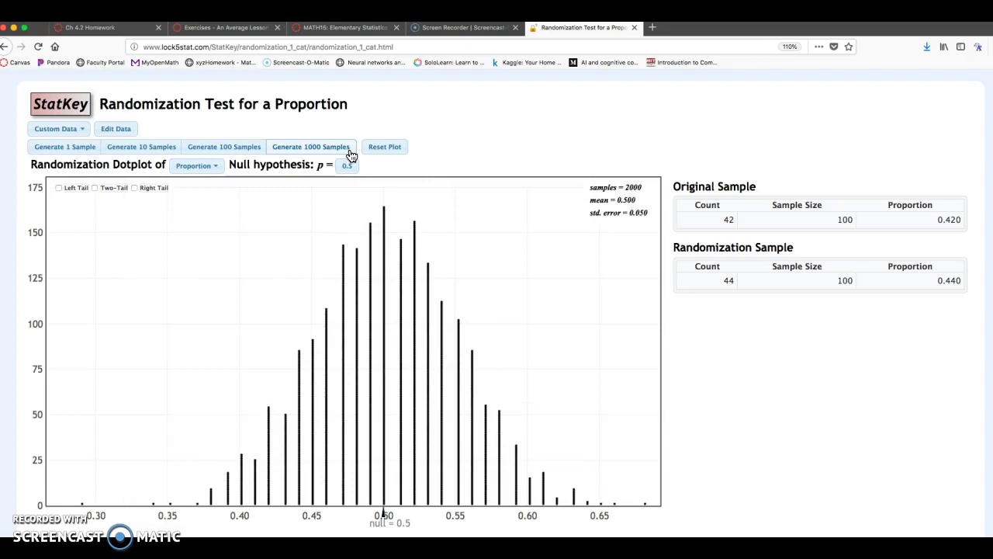
Shade both tails with lower cutoff 0.42, giving 0.069 per tail, and compare with the homework answer
{"action": "left_click", "coordinate": [95, 188]}
{"action": "left_click", "coordinate": [237, 528]}
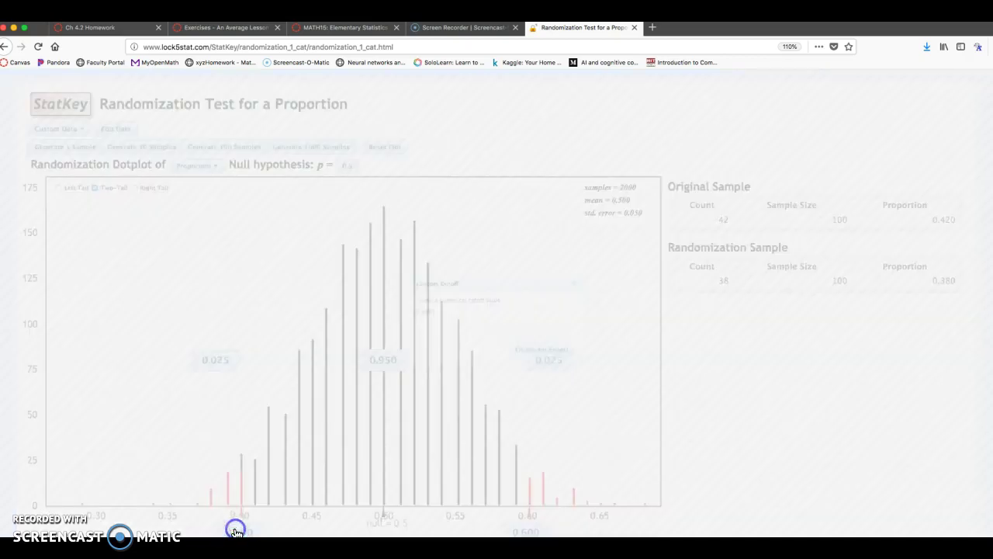
{"action": "type", "text": "0.42"}
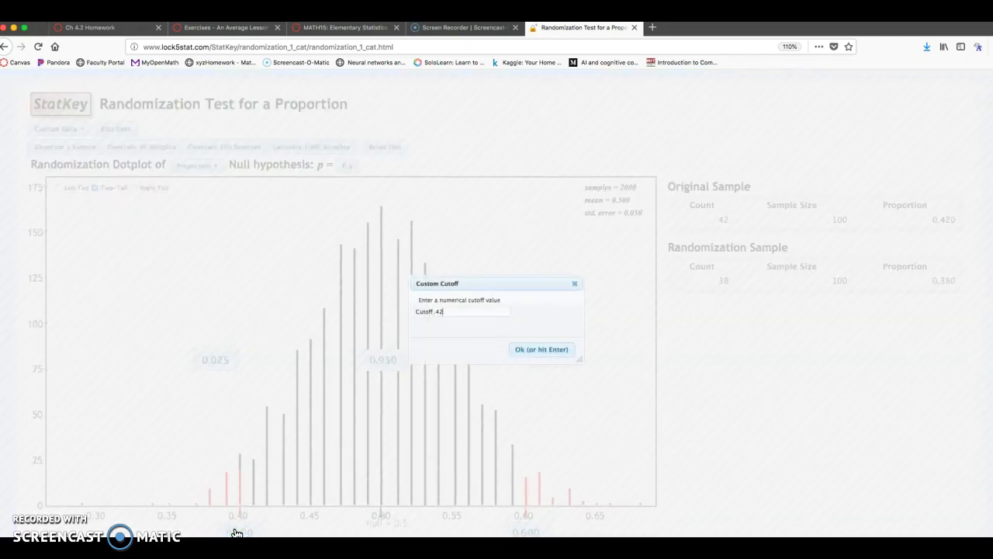
{"action": "key", "text": "Return"}
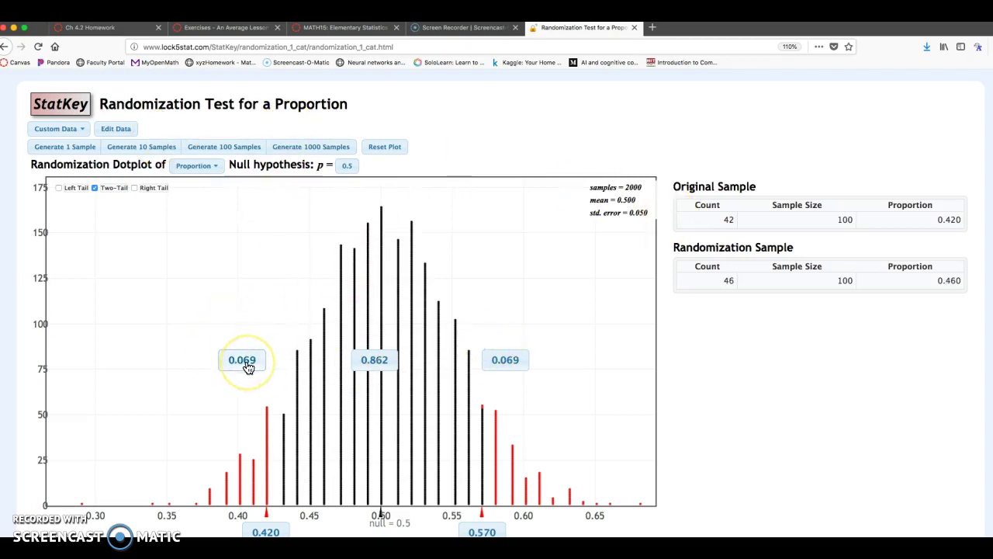
{"action": "left_click", "coordinate": [114, 29]}
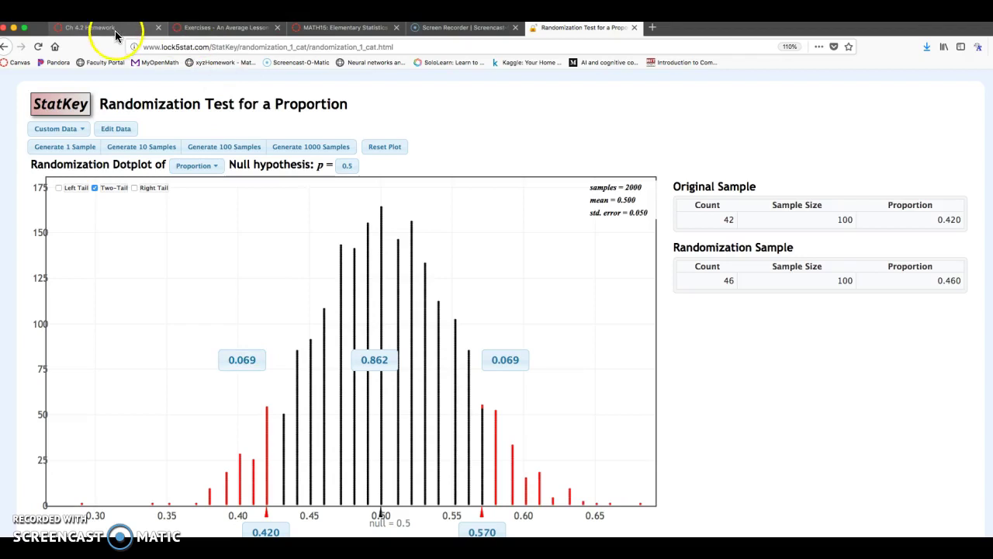
{"action": "left_click", "coordinate": [260, 403]}
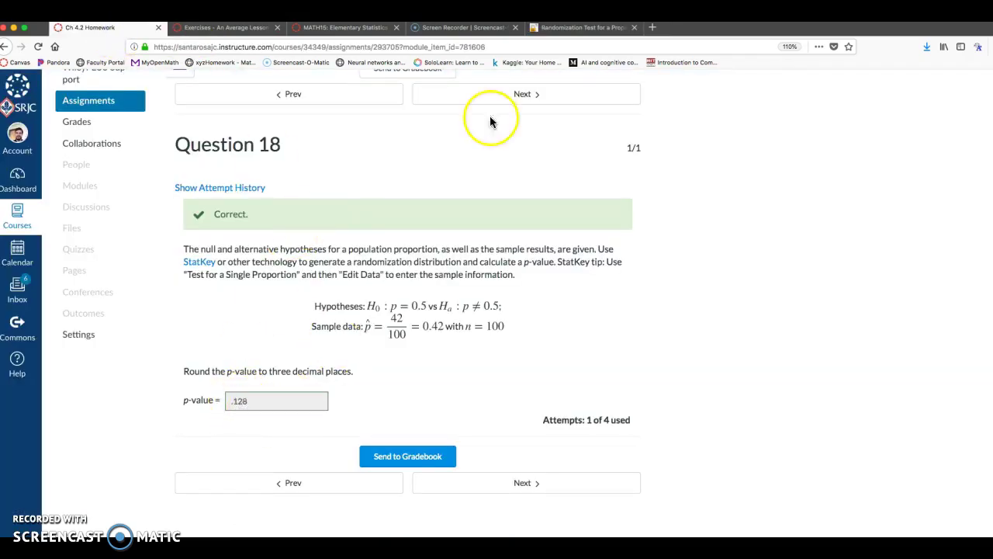
{"action": "left_click", "coordinate": [582, 27]}
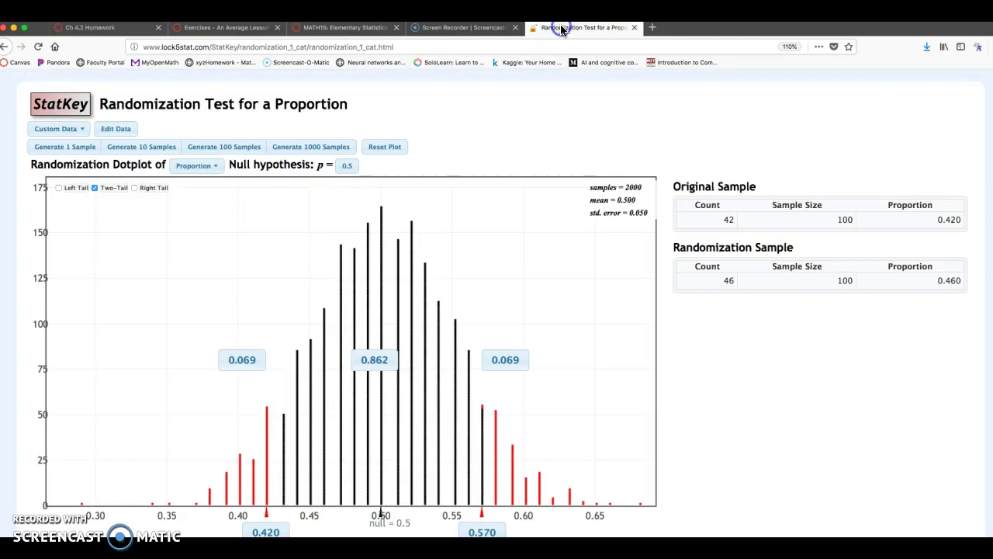
Go back to Question 18 in Ch 4.2 Homework, still graded correct with p-value .128
{"action": "left_click", "coordinate": [242, 365]}
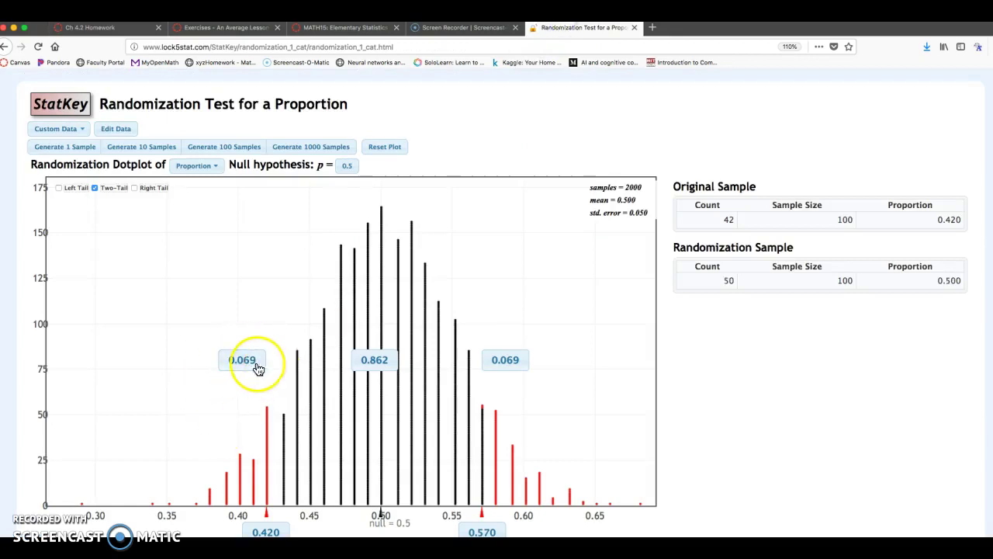
{"action": "left_click", "coordinate": [337, 282]}
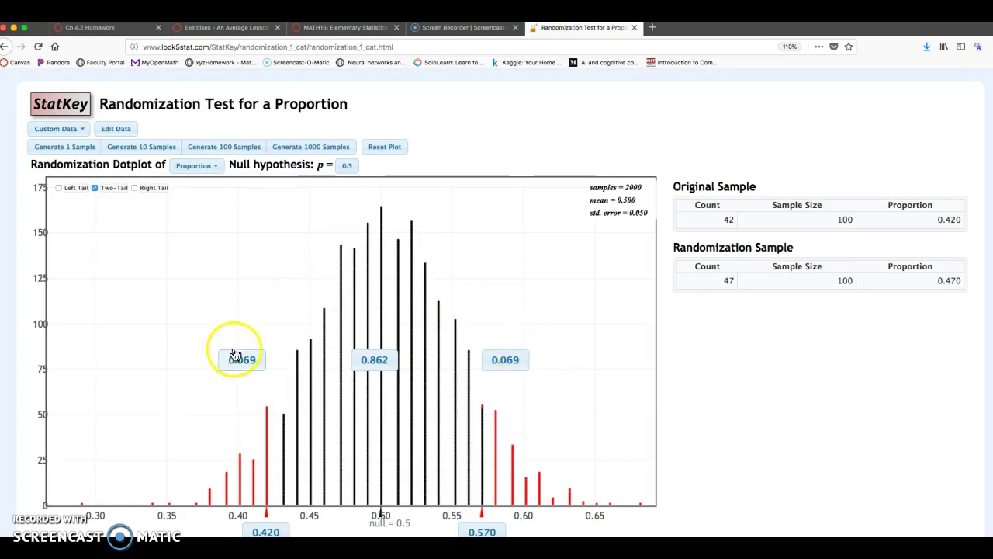
{"action": "left_click", "coordinate": [505, 360]}
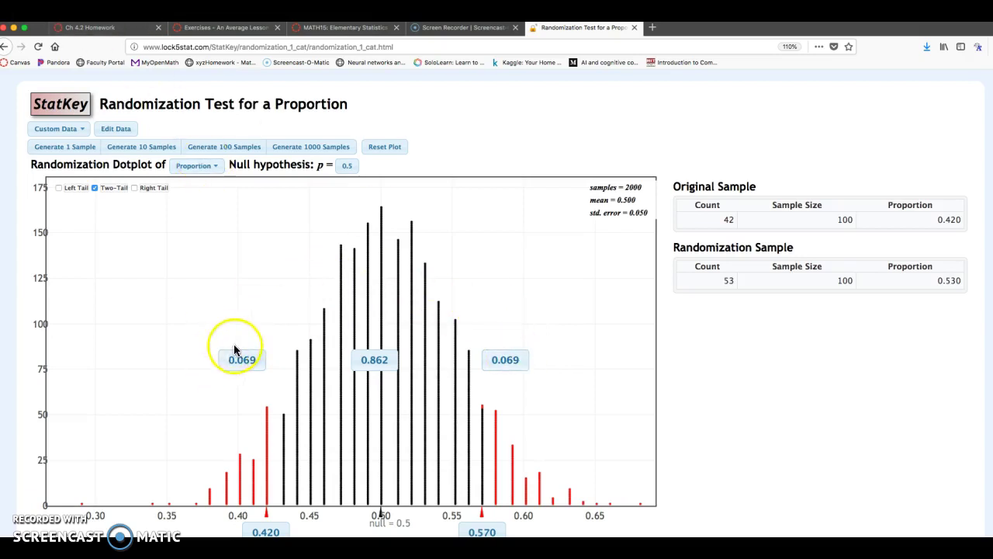
{"action": "left_click", "coordinate": [109, 28]}
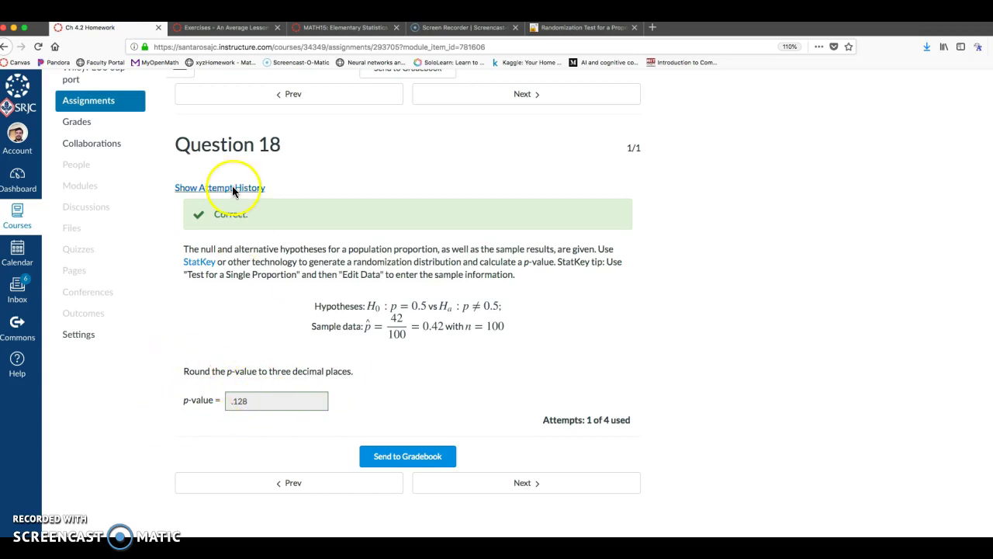
{"action": "scroll", "coordinate": [288, 333], "scroll_direction": "up", "scroll_amount": 3}
{"action": "scroll", "coordinate": [288, 333], "scroll_direction": "down", "scroll_amount": 3}
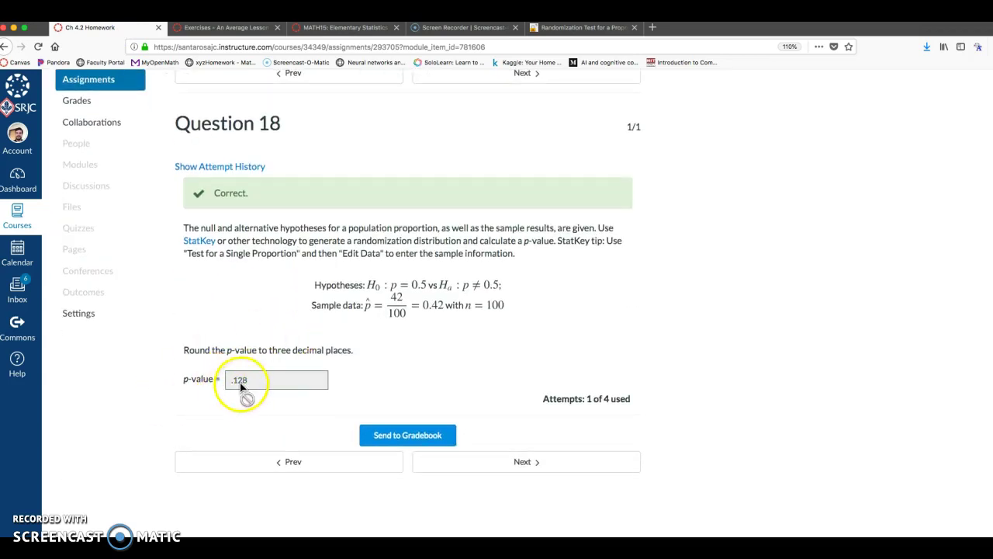
{"action": "scroll", "coordinate": [226, 402], "scroll_direction": "up", "scroll_amount": 3}
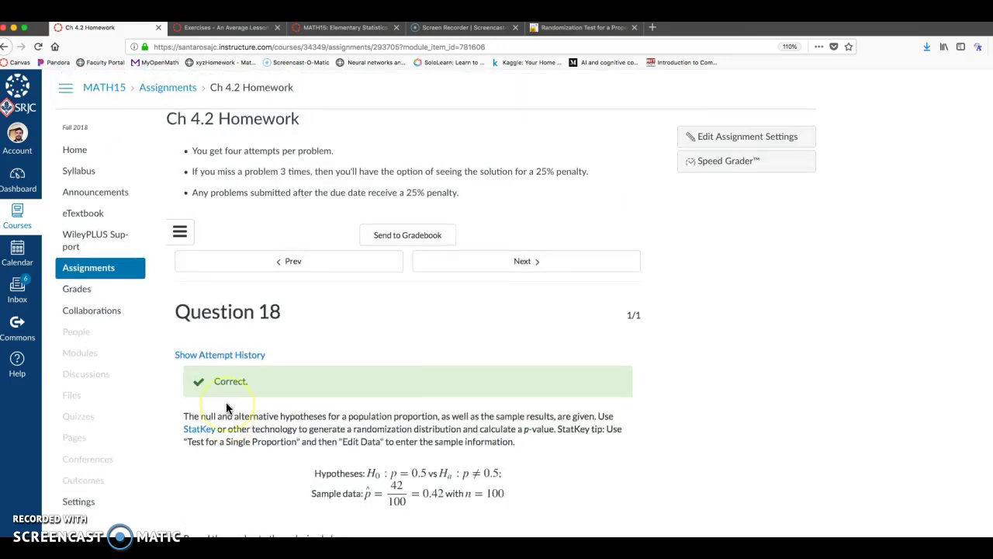